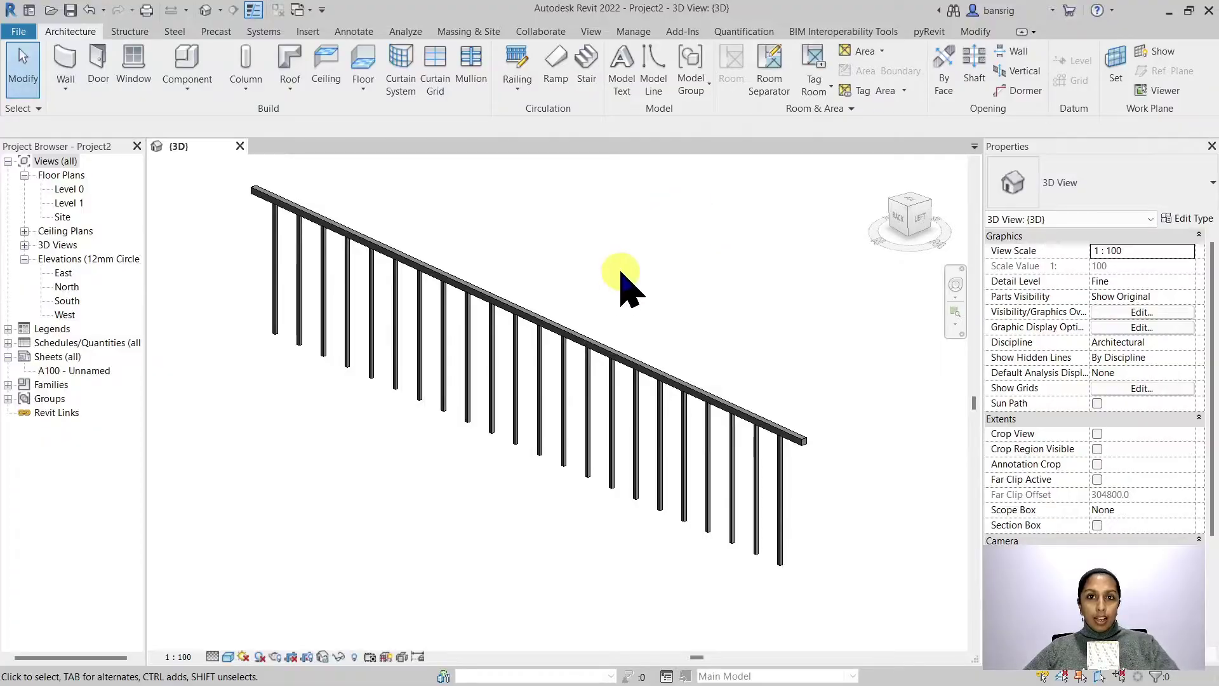
# Review the Profile of the railing's top rail type, then close both type dialogs unchanged.
pyautogui.click(590, 343)
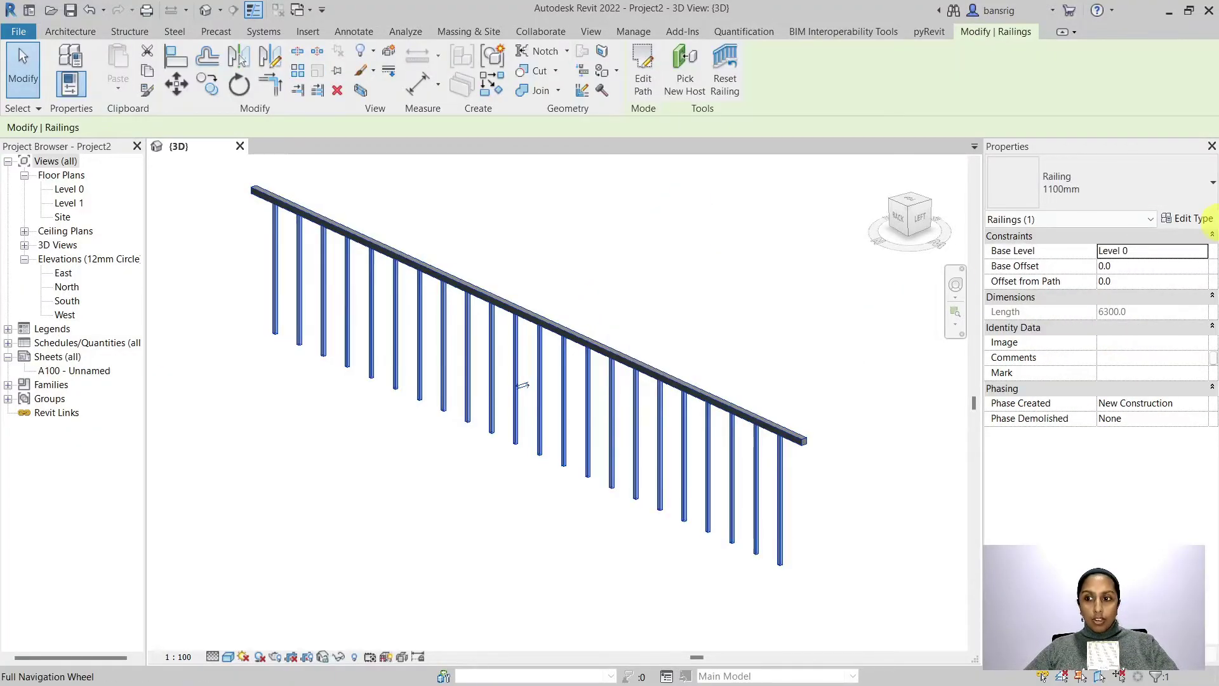
pyautogui.click(1194, 217)
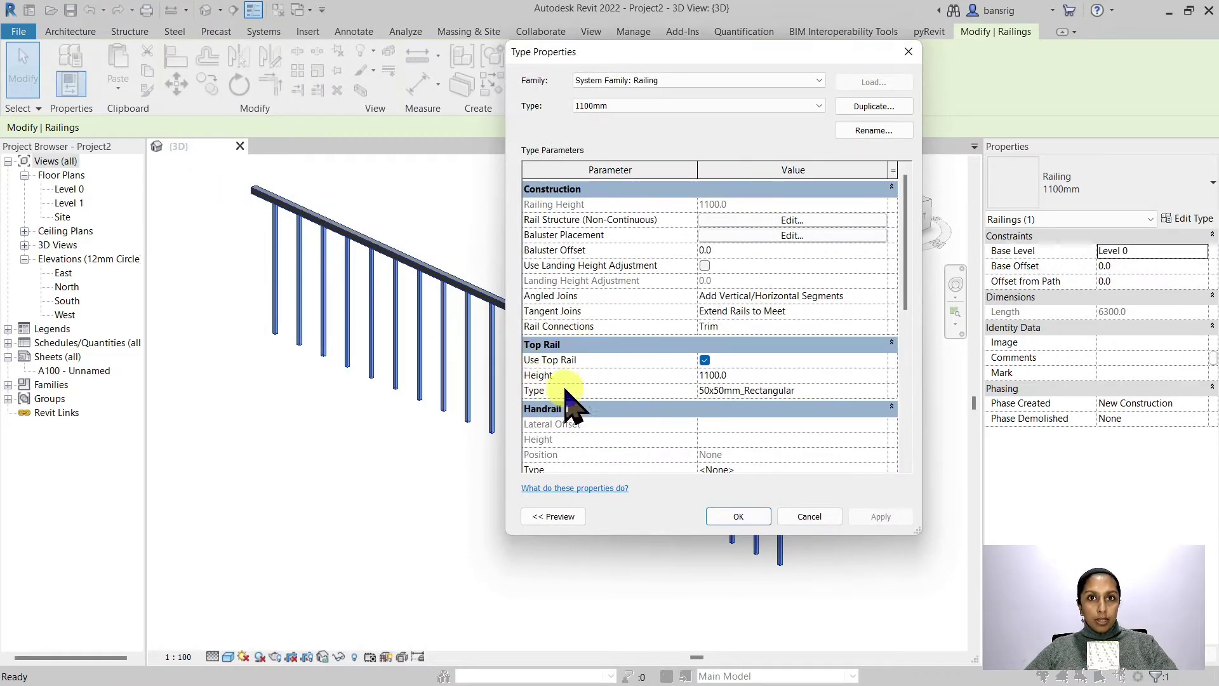
pyautogui.click(847, 390)
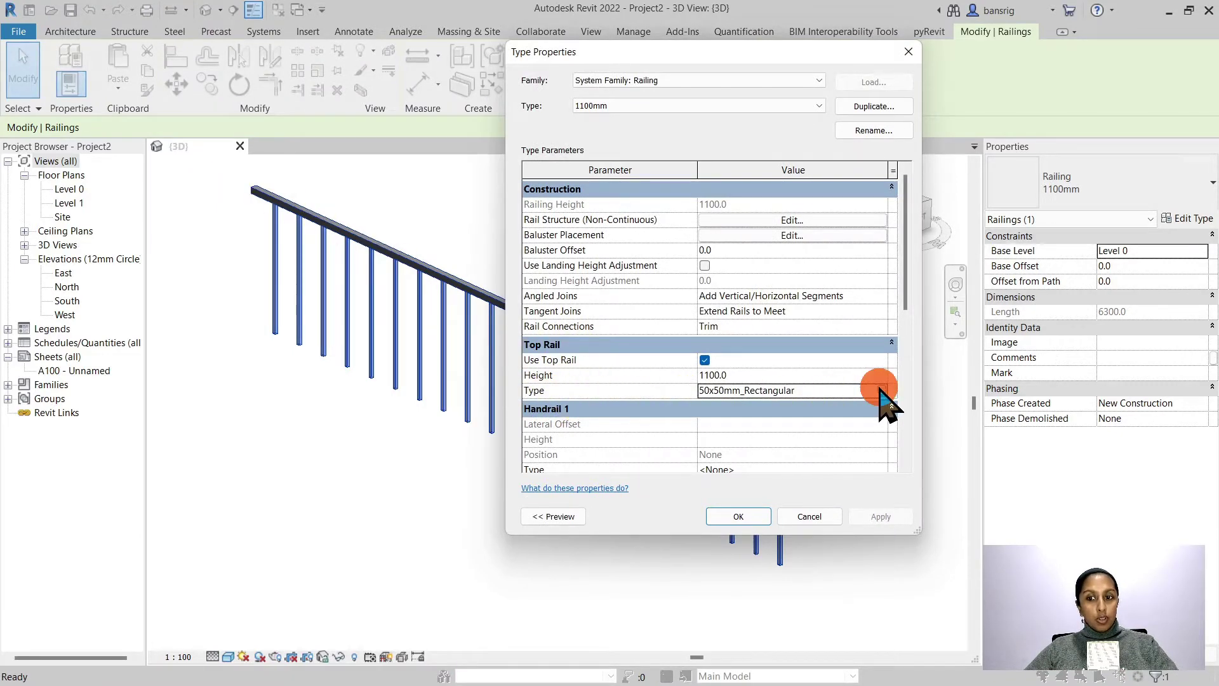
pyautogui.click(880, 390)
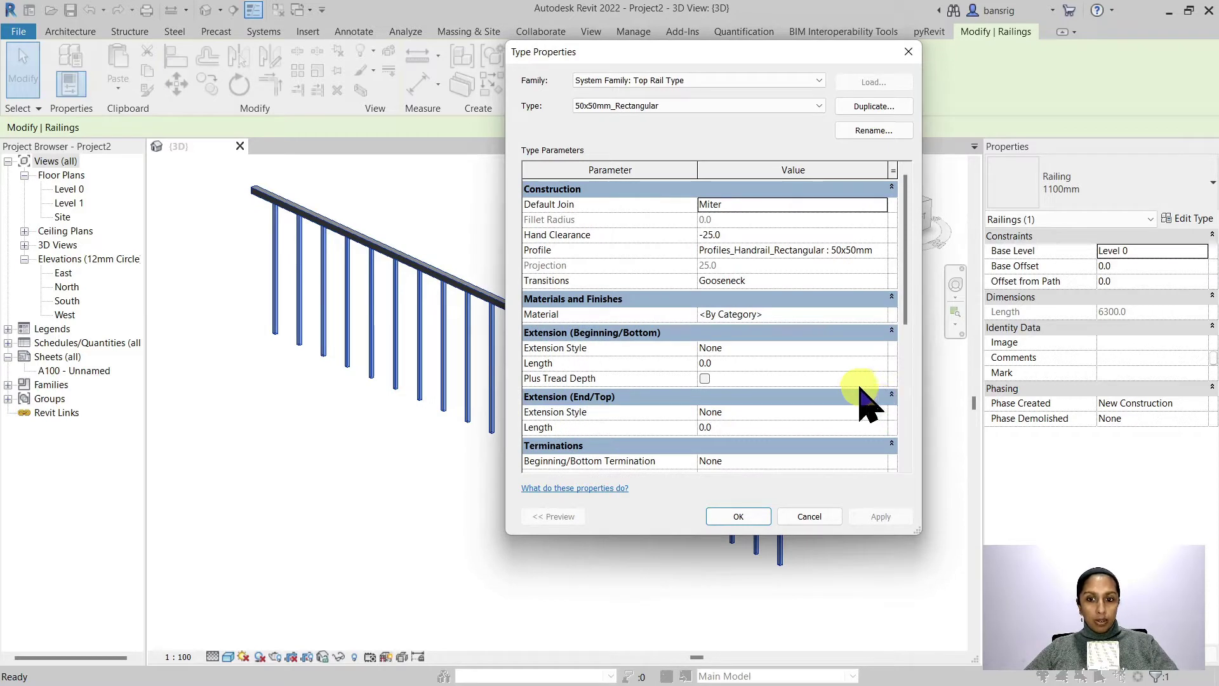
pyautogui.moveTo(571, 264)
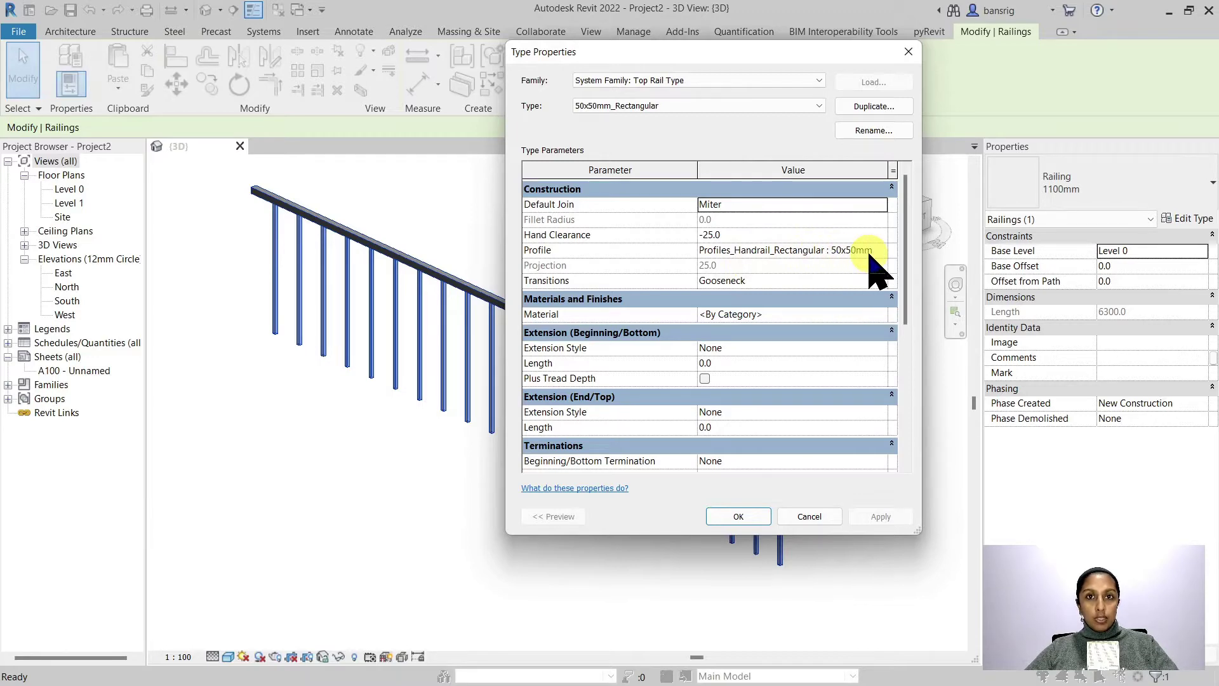
pyautogui.click(810, 517)
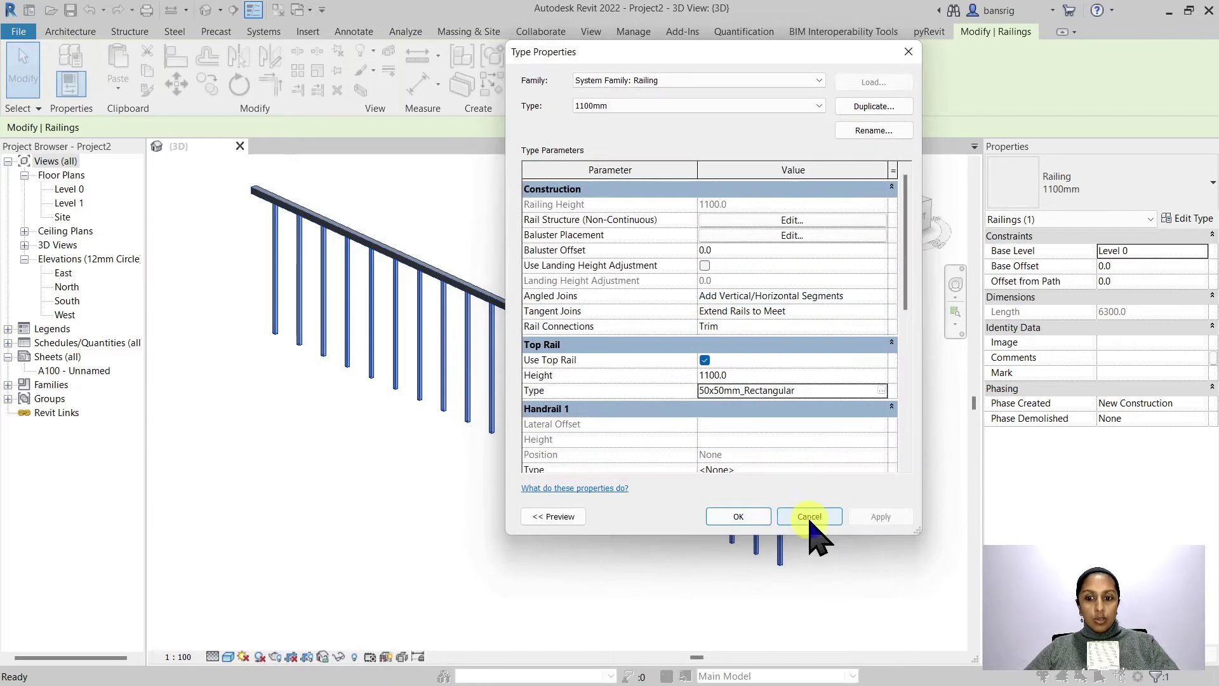
pyautogui.click(813, 518)
# Deselect the railing and zoom in on the rail's square end.
pyautogui.click(816, 522)
pyautogui.scroll(8, 819, 482)
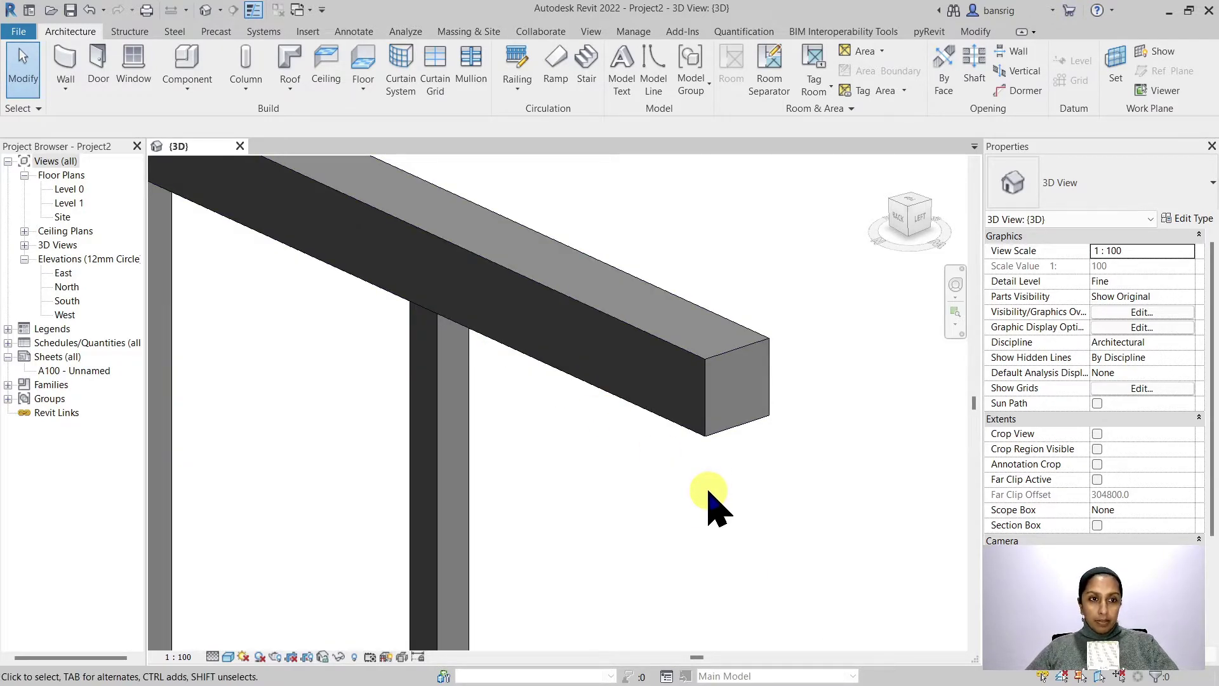
pyautogui.click(19, 31)
# Start a new family from the Metric Profile.rft template.
pyautogui.moveTo(99, 97)
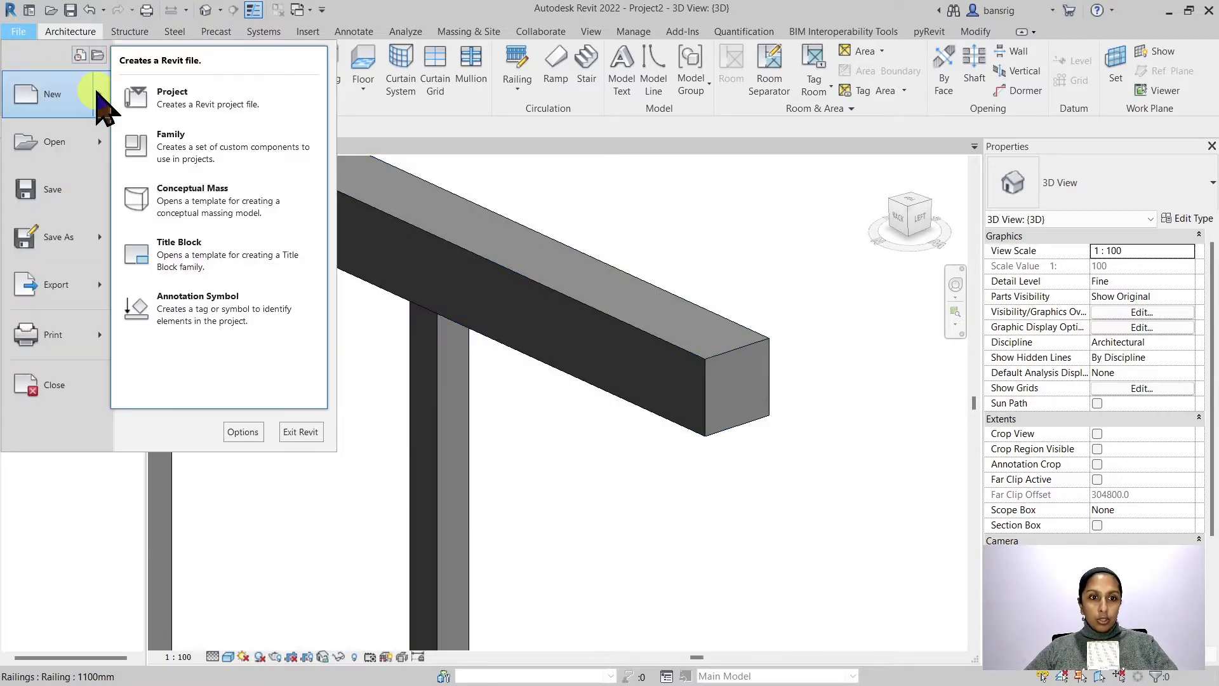
pyautogui.click(181, 149)
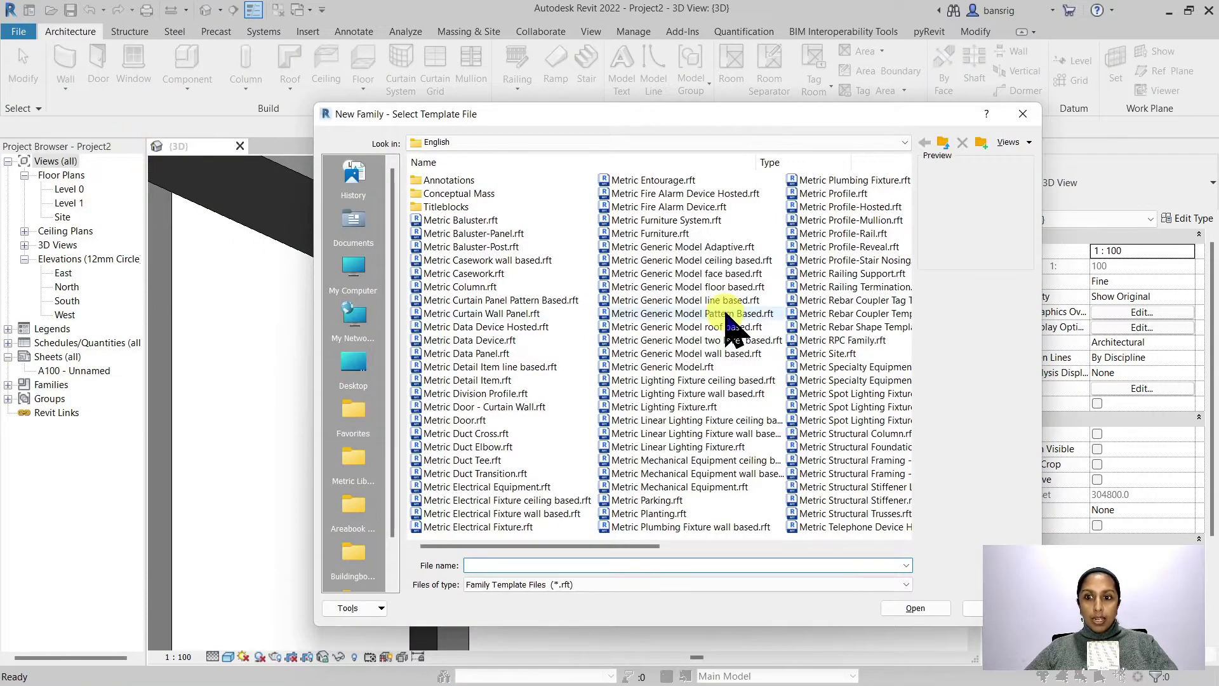
pyautogui.hscroll(1, 811, 239)
pyautogui.click(684, 233)
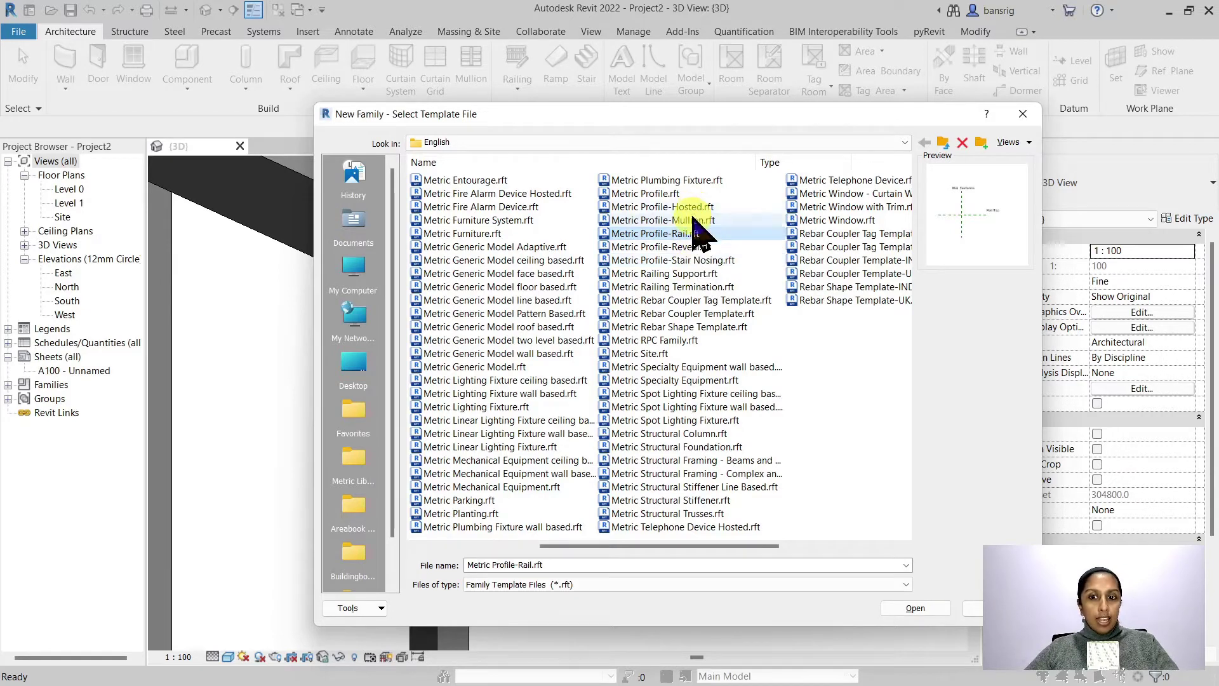
pyautogui.click(651, 193)
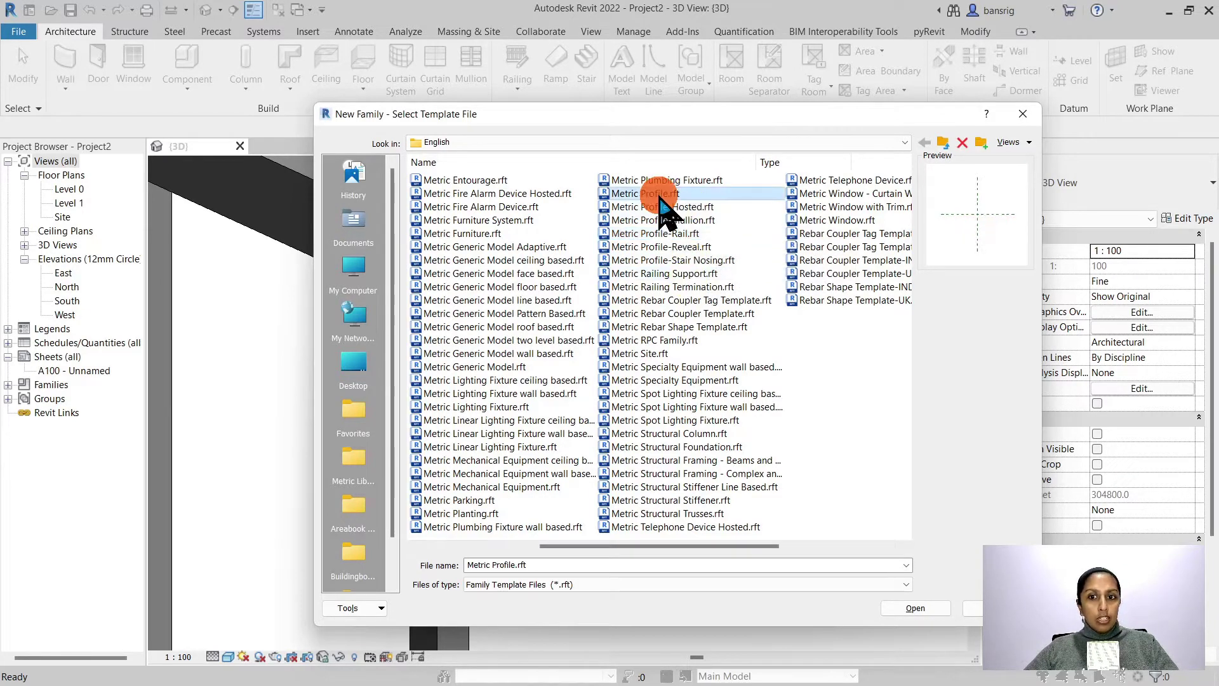
pyautogui.click(915, 608)
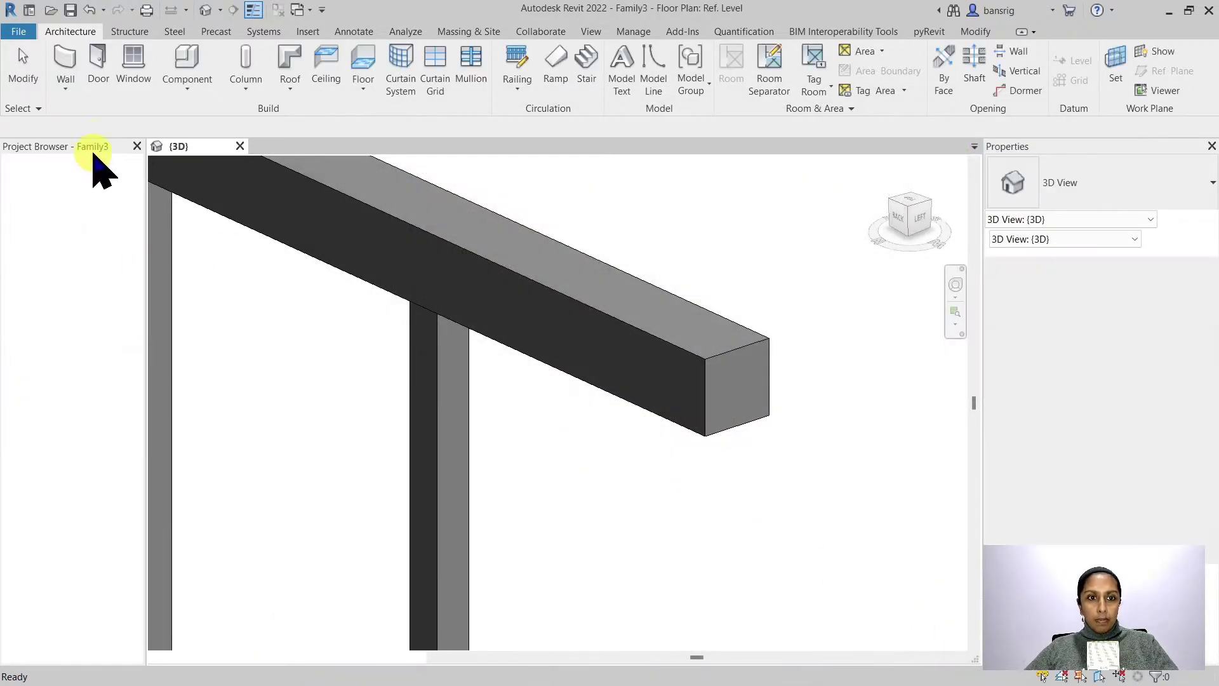
# Set the family's Profile Usage to Gutter and close the Ref. Level plan view.
pyautogui.click(100, 57)
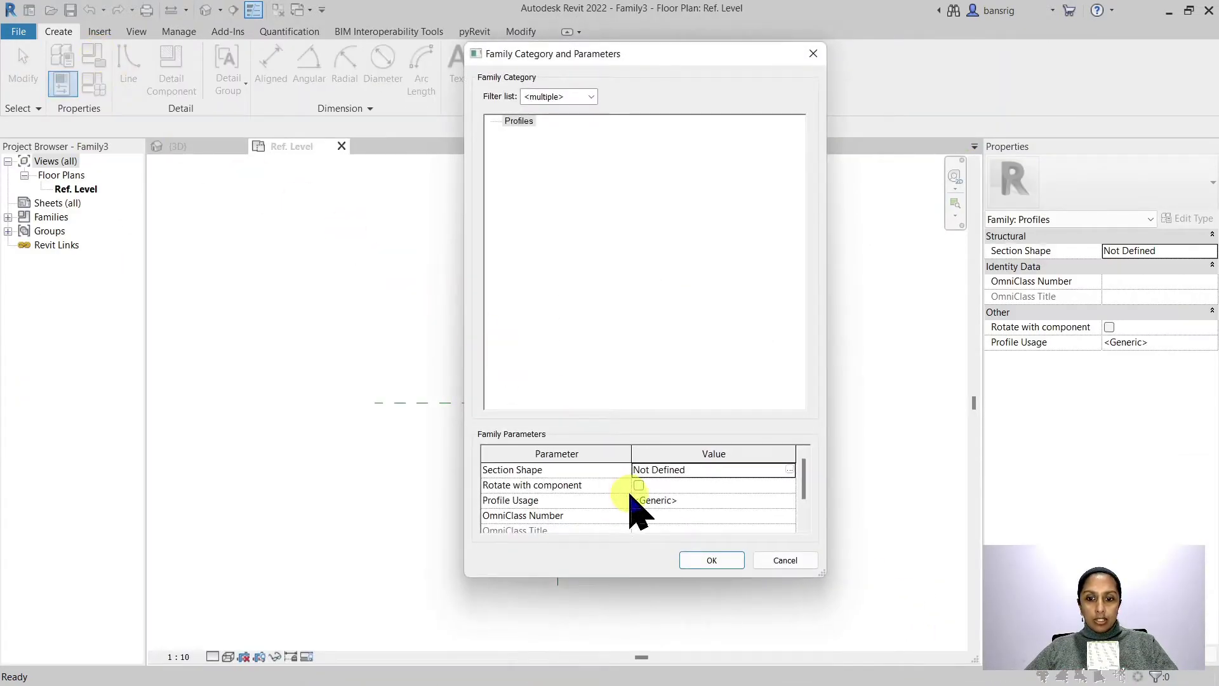
pyautogui.scroll(-1, 641, 501)
pyautogui.click(788, 470)
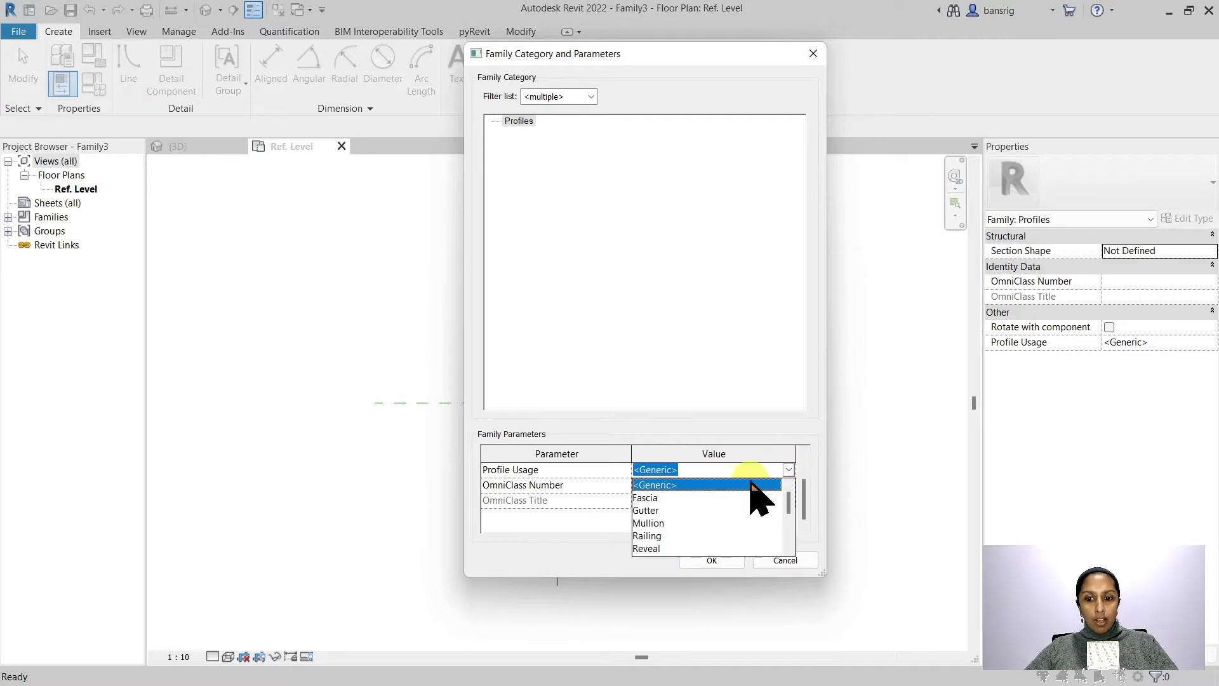
pyautogui.click(660, 517)
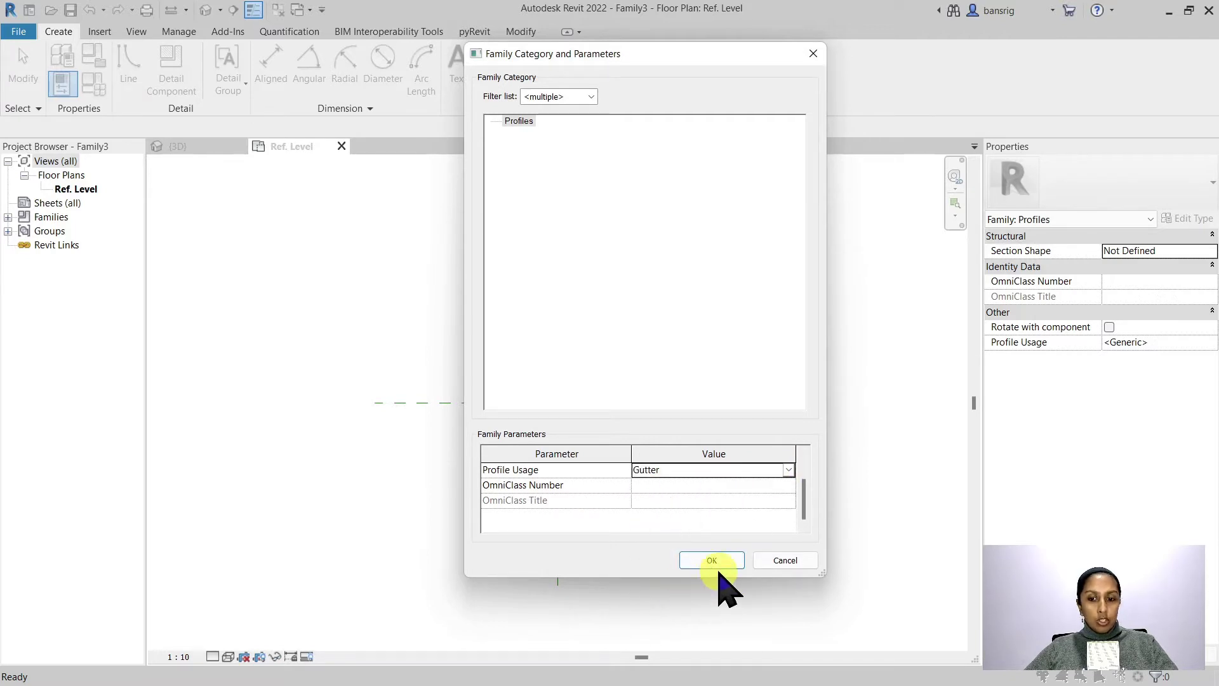
pyautogui.click(712, 560)
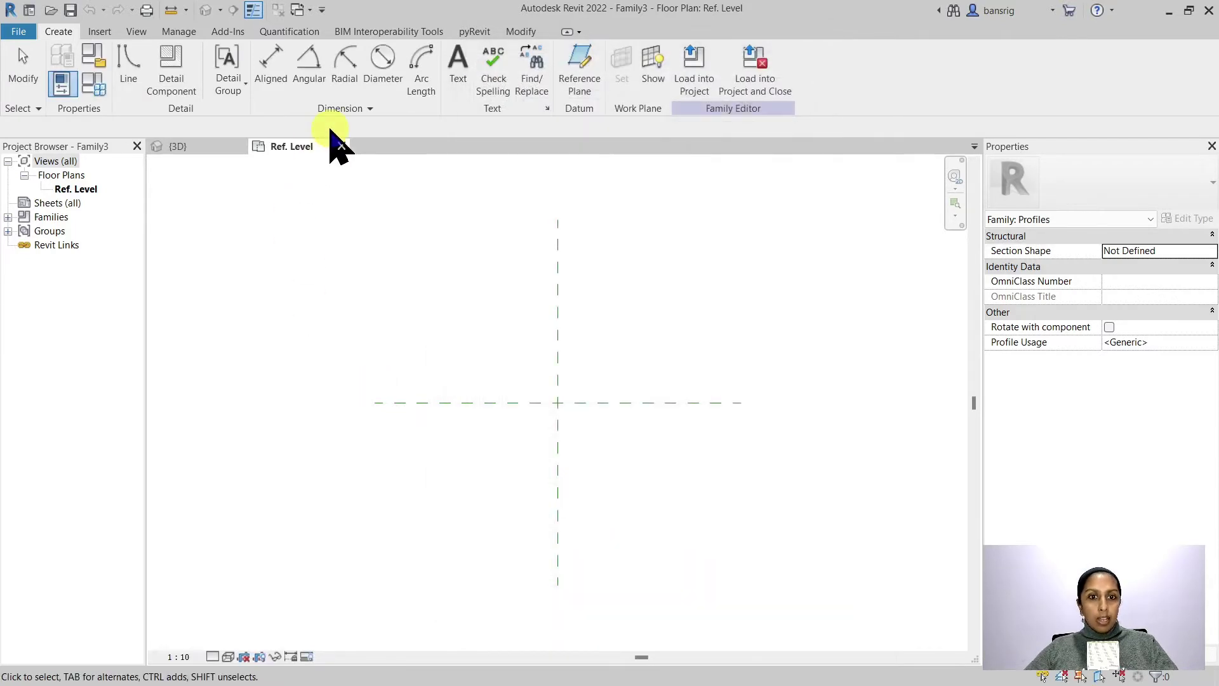
pyautogui.click(342, 146)
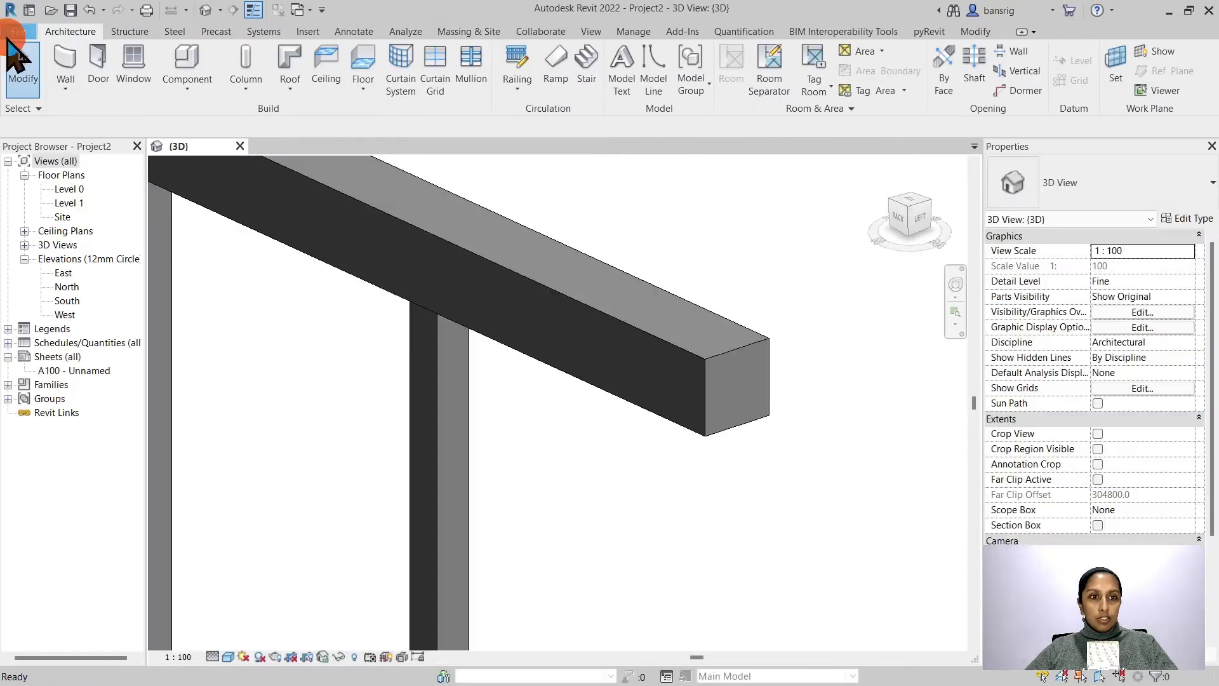
pyautogui.click(18, 31)
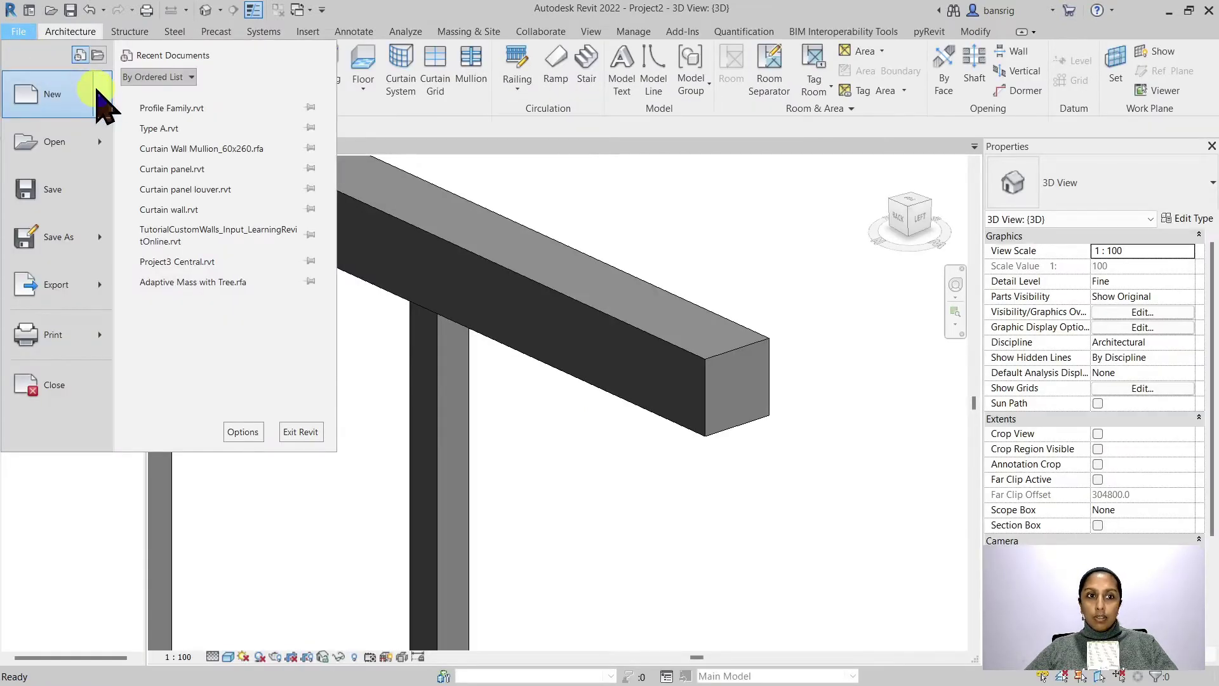
# Create Family4 from the Metric Profile-Rail.rft template, opening its Ref. Level plan.
pyautogui.moveTo(52, 94)
pyautogui.click(199, 133)
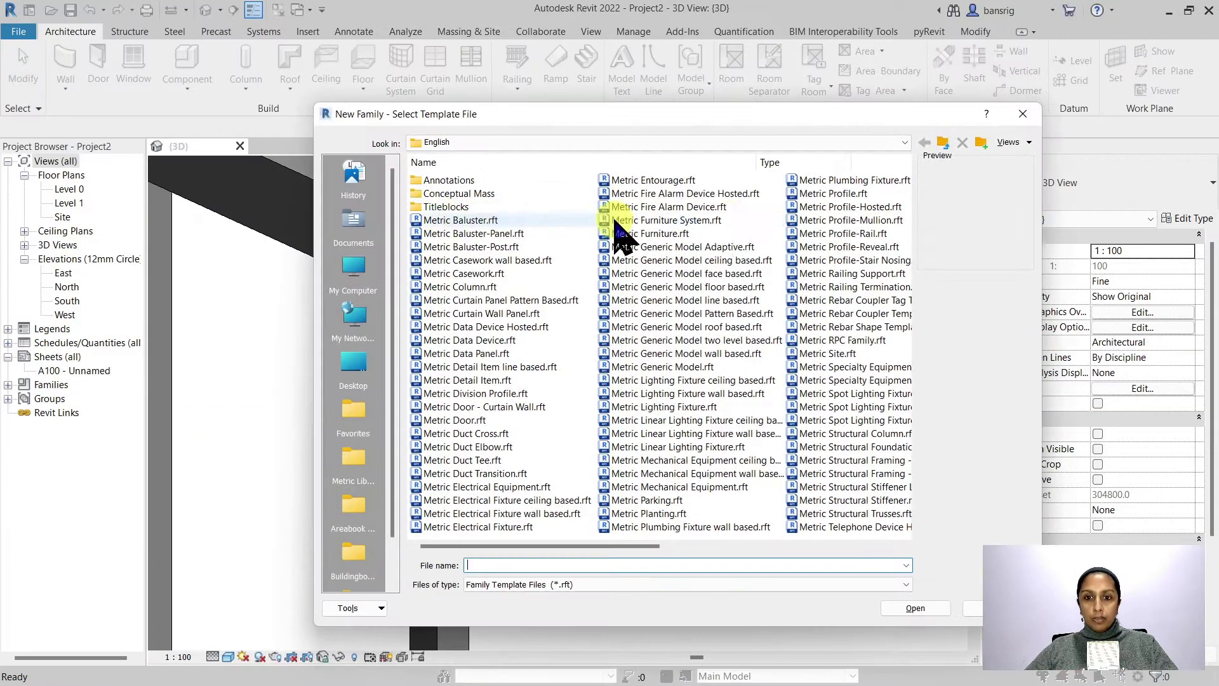
pyautogui.click(870, 235)
pyautogui.click(921, 610)
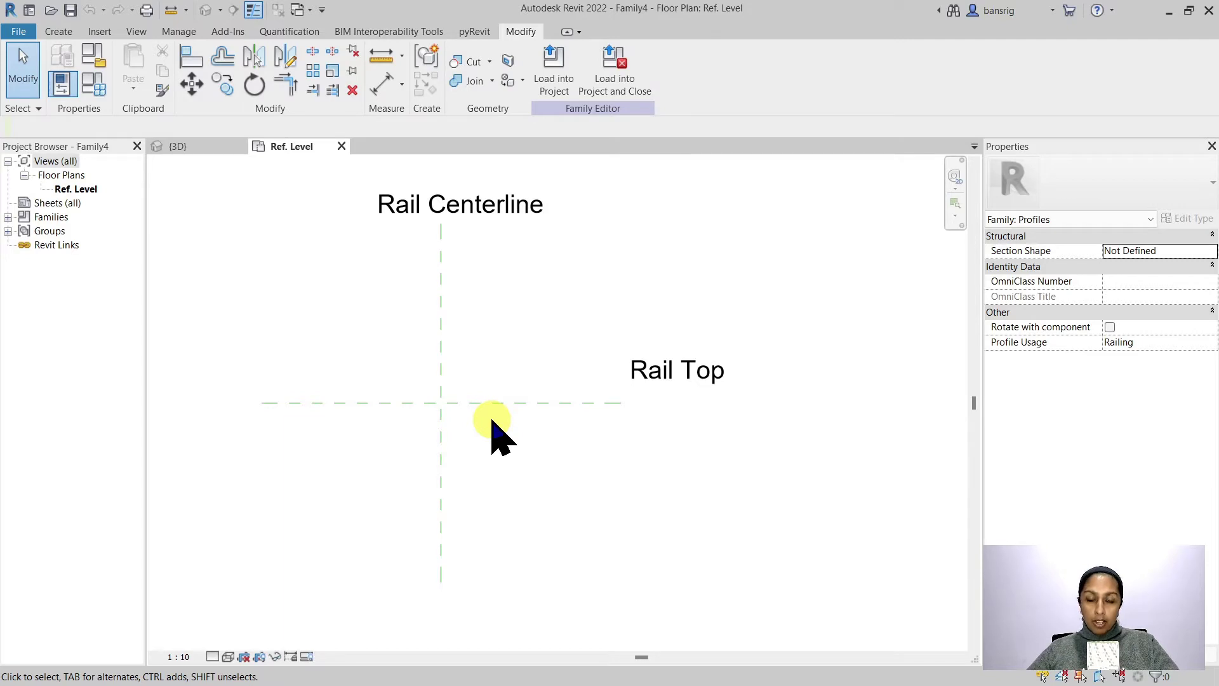
pyautogui.scroll(3, 428, 429)
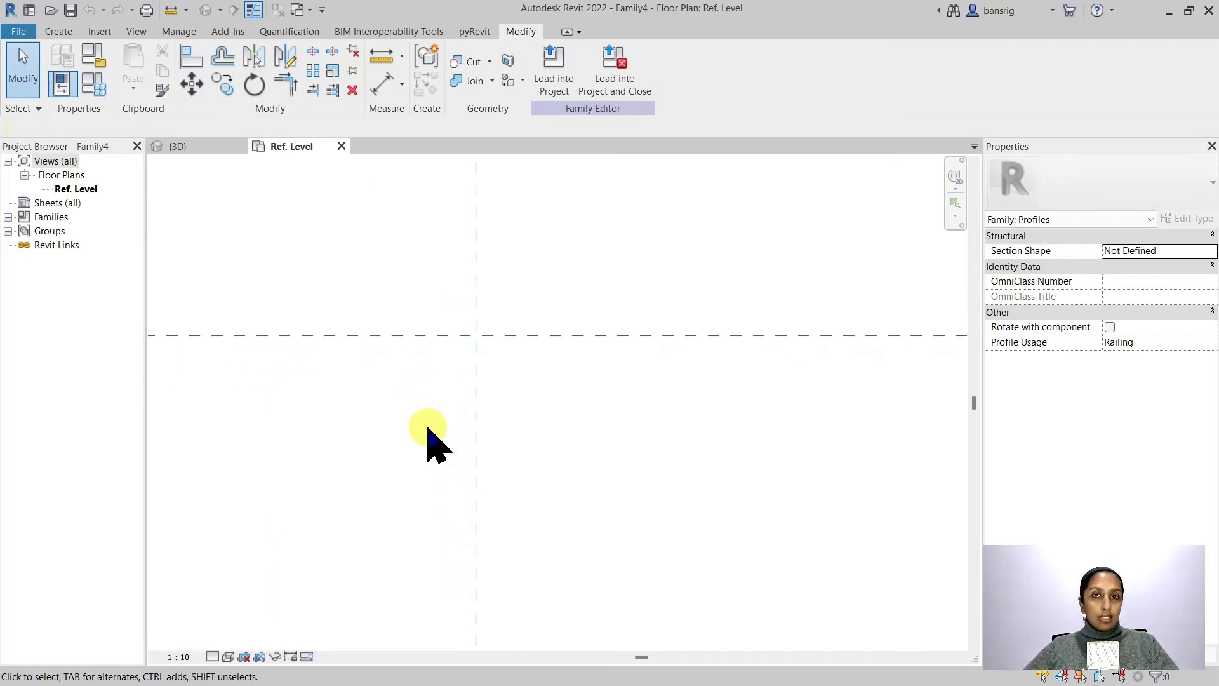
# Draw the 60-long vertical side and the bottom edge to the centerline.
pyautogui.click(58, 31)
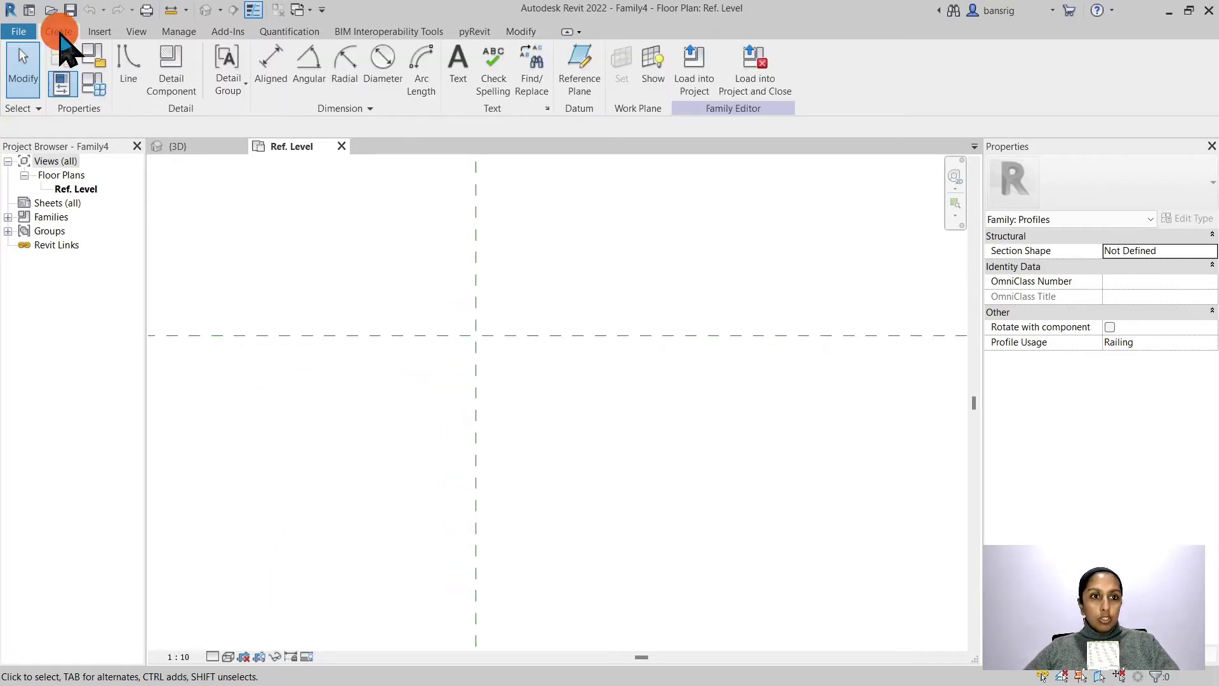
pyautogui.click(128, 75)
pyautogui.click(472, 335)
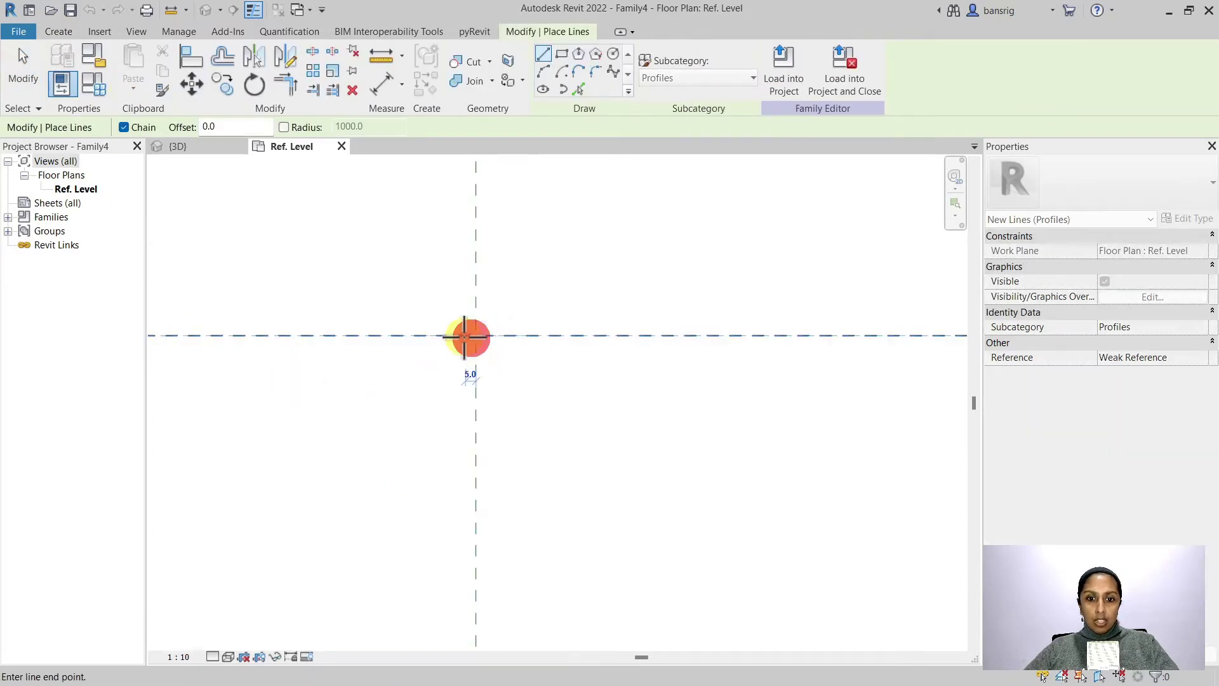
pyautogui.click(413, 334)
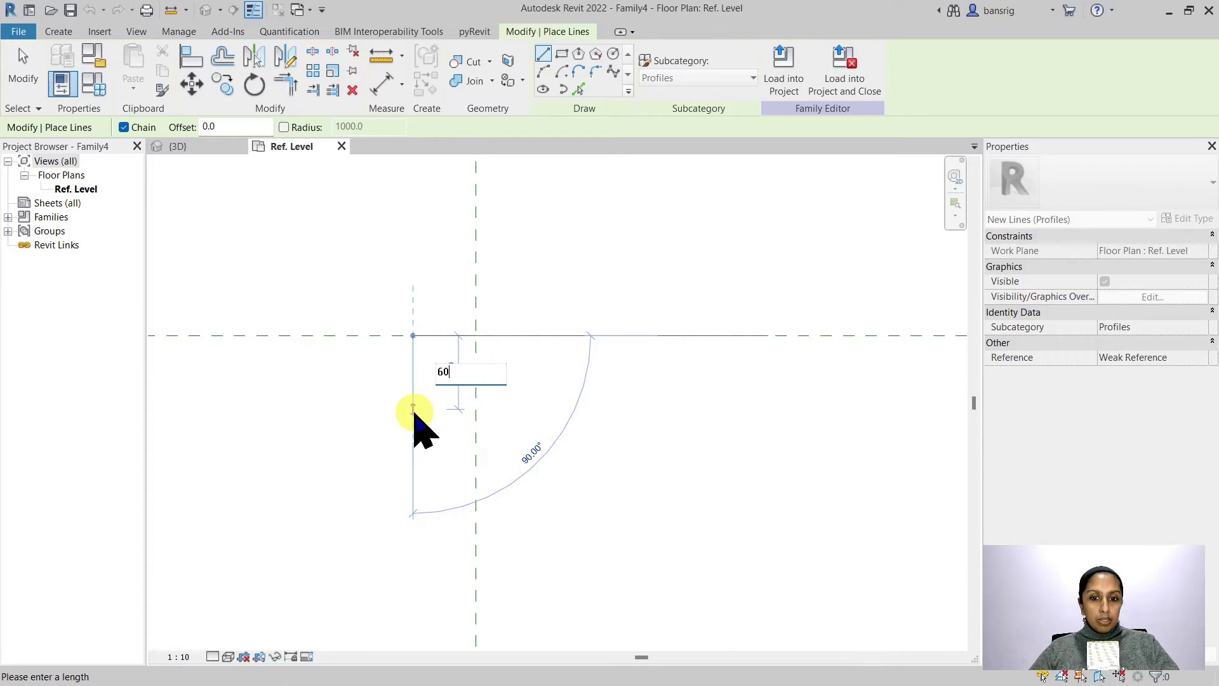
pyautogui.press('Return')
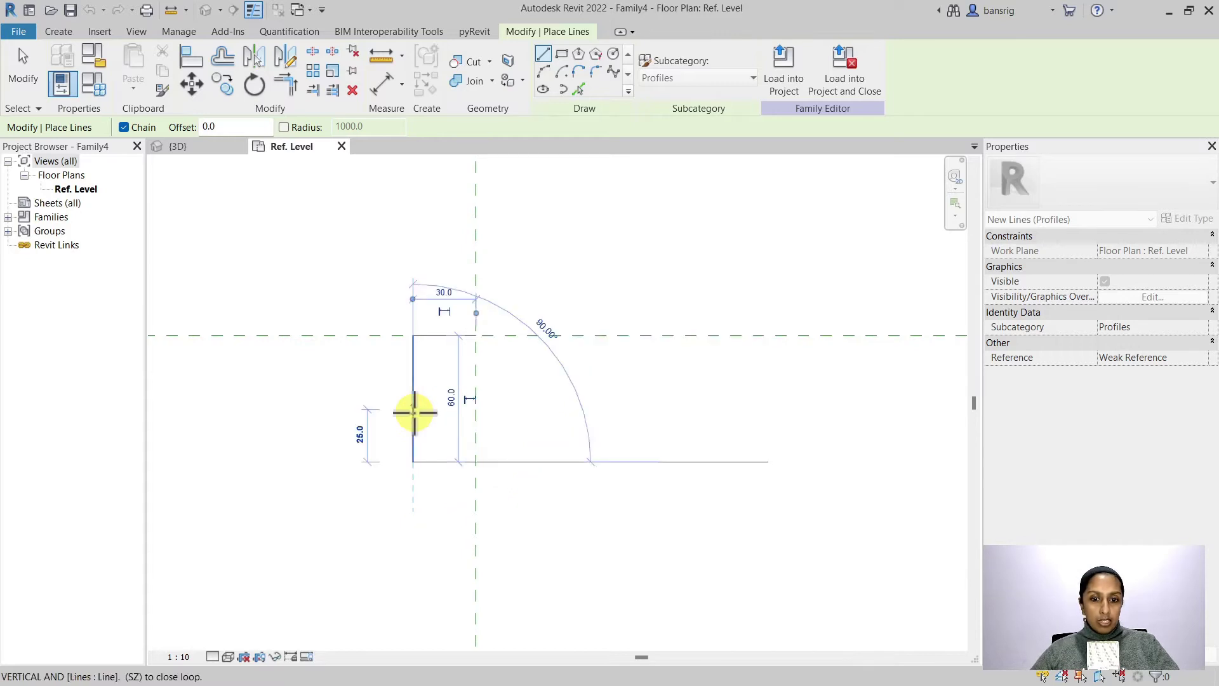
pyautogui.click(476, 468)
pyautogui.press('Escape')
pyautogui.press('Escape')
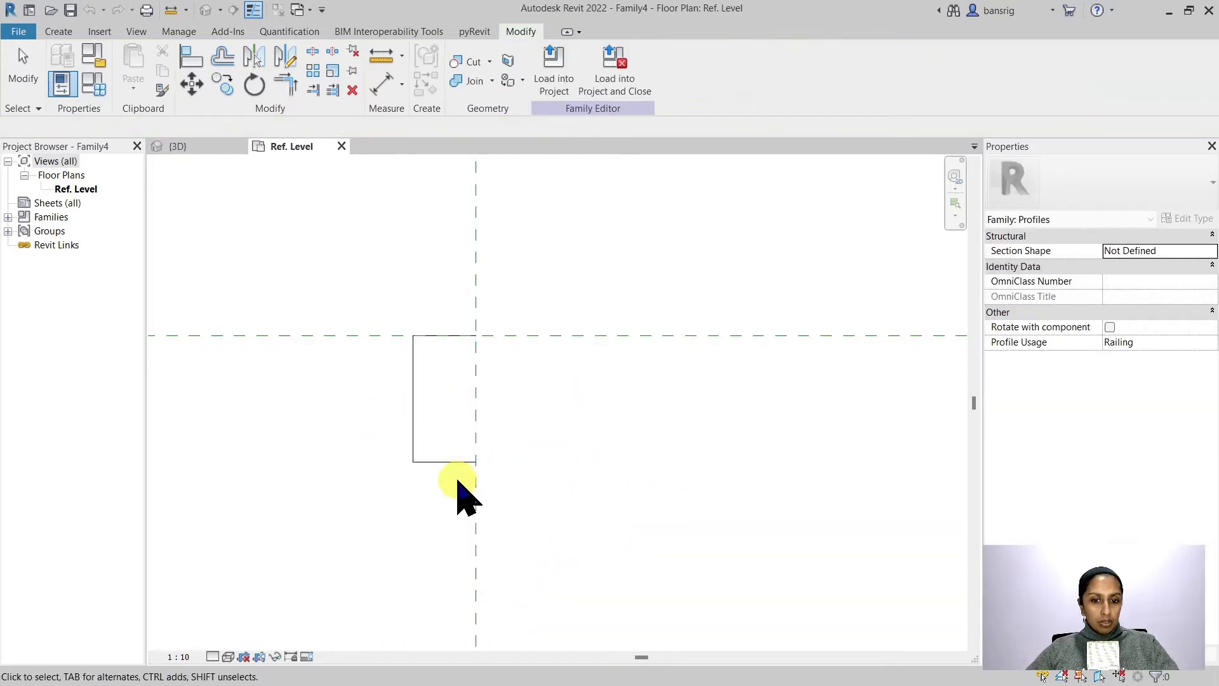
pyautogui.scroll(2, 468, 489)
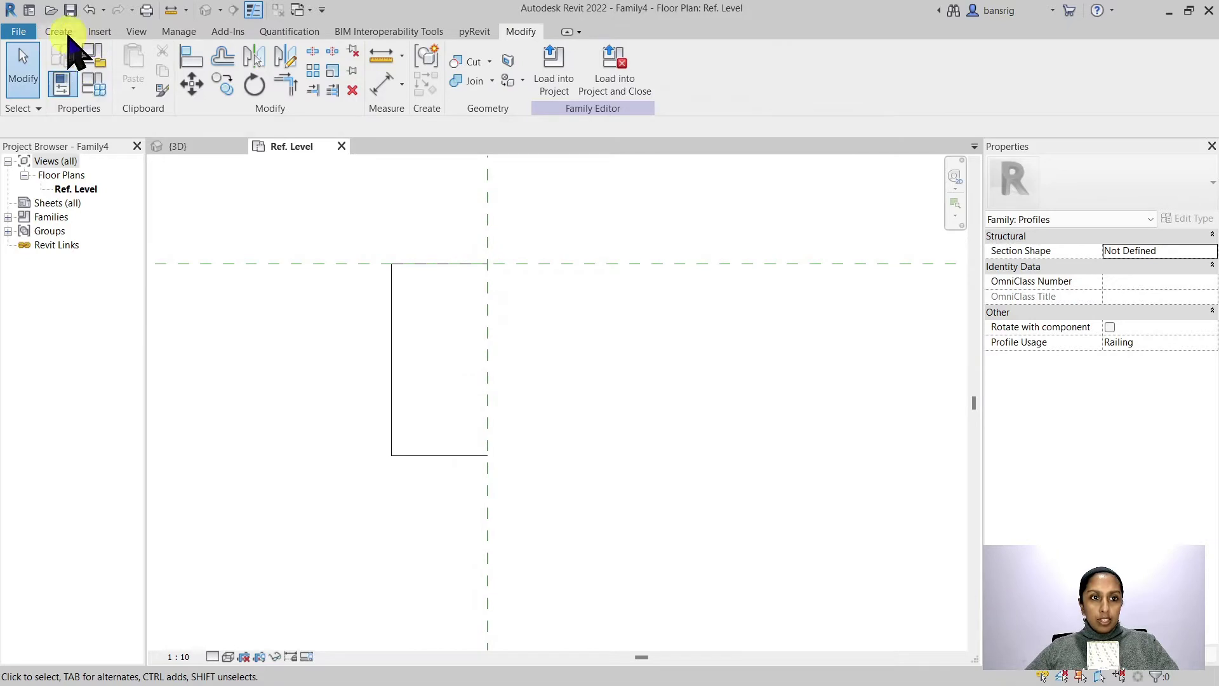
# Draw the stepped notch segments of 10, 5 and 5 on the bottom edge.
pyautogui.click(59, 31)
pyautogui.click(131, 70)
pyautogui.scroll(2, 440, 462)
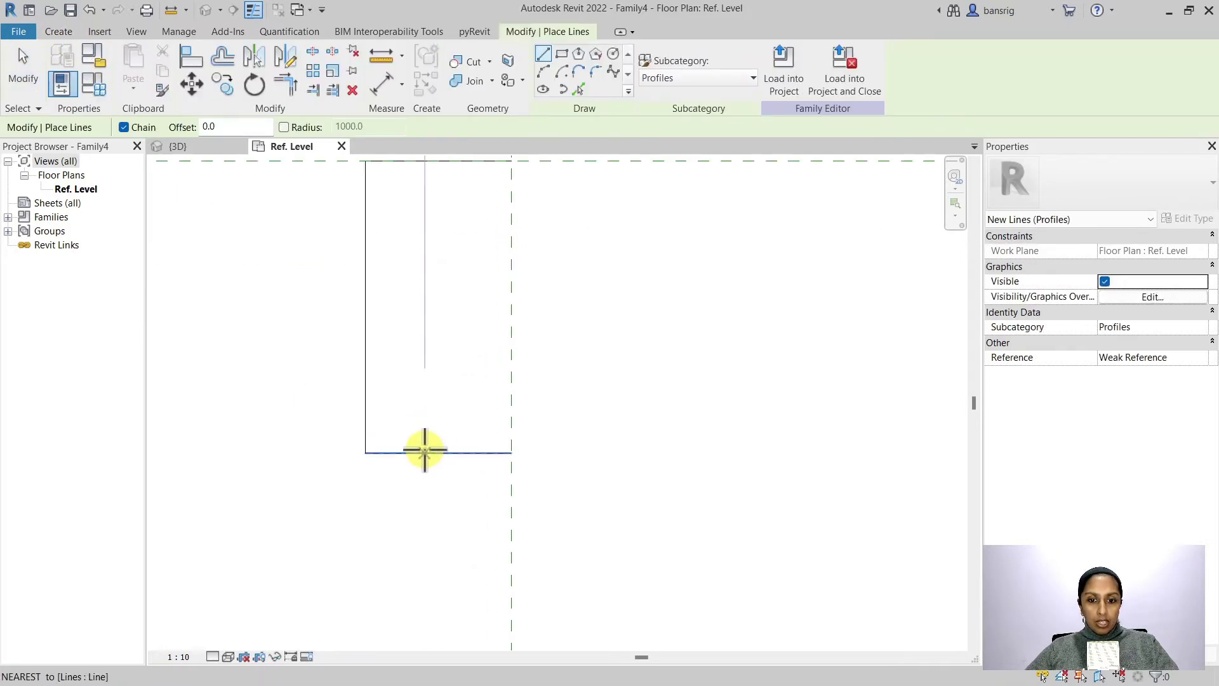
pyautogui.scroll(-2, 410, 449)
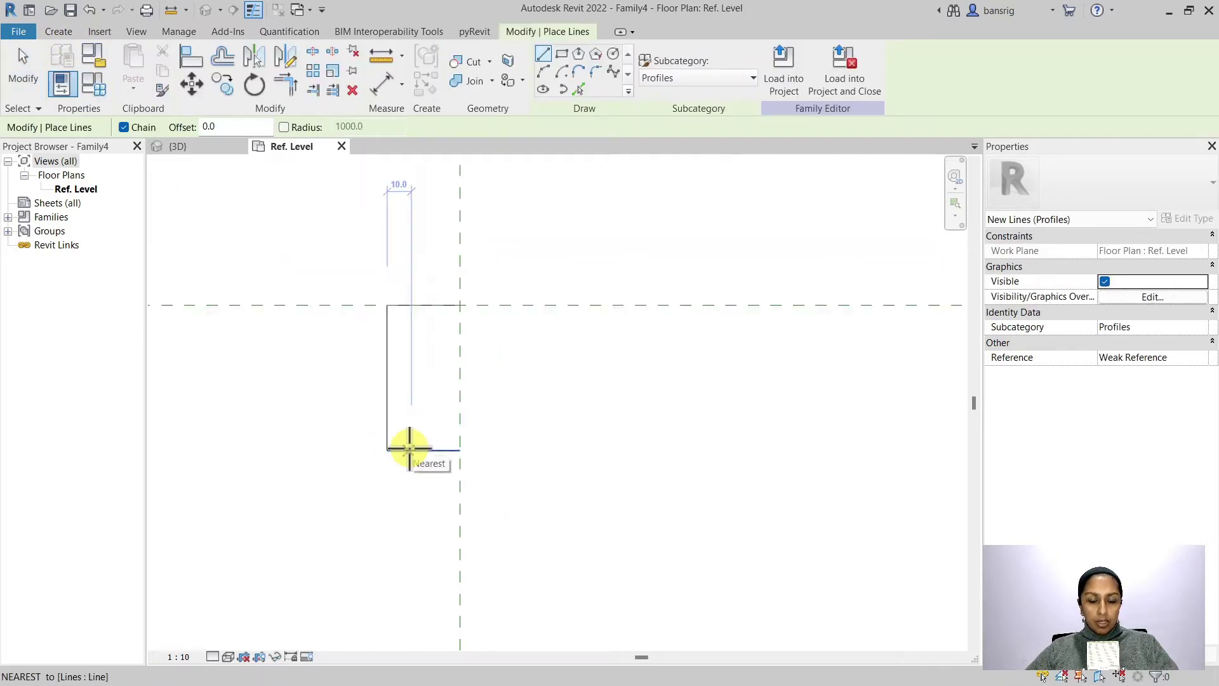
pyautogui.click(409, 449)
pyautogui.scroll(1, 408, 431)
pyautogui.scroll(2, 408, 433)
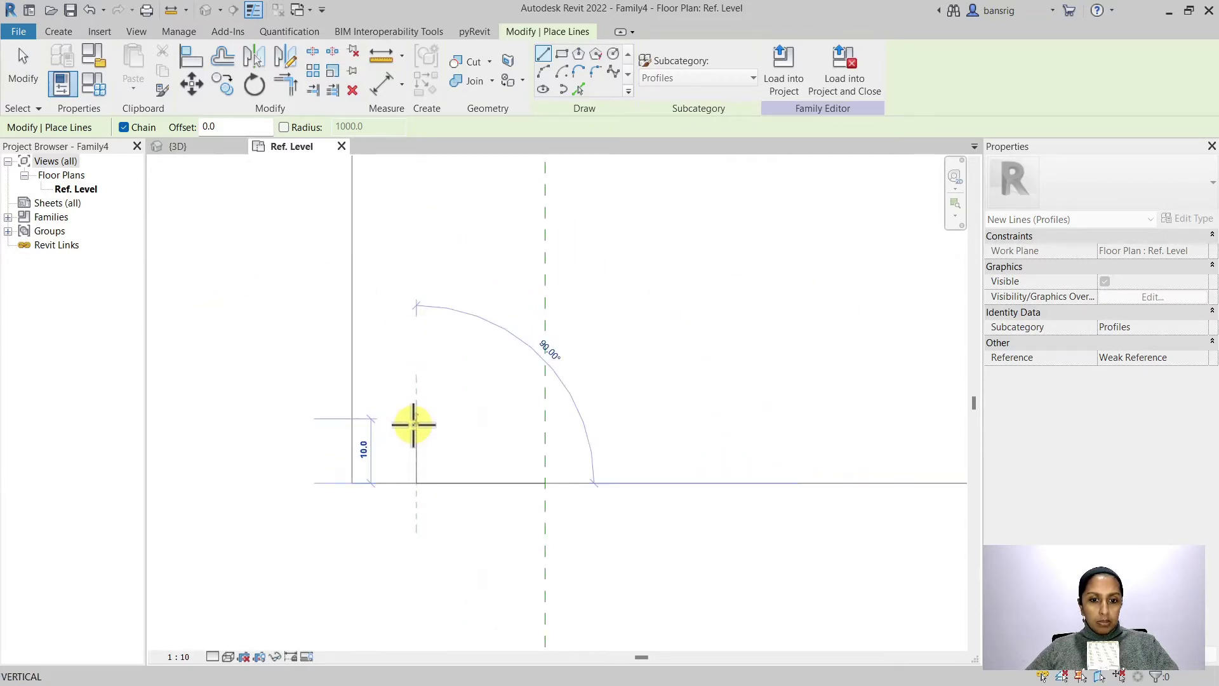
pyautogui.click(413, 424)
pyautogui.click(386, 421)
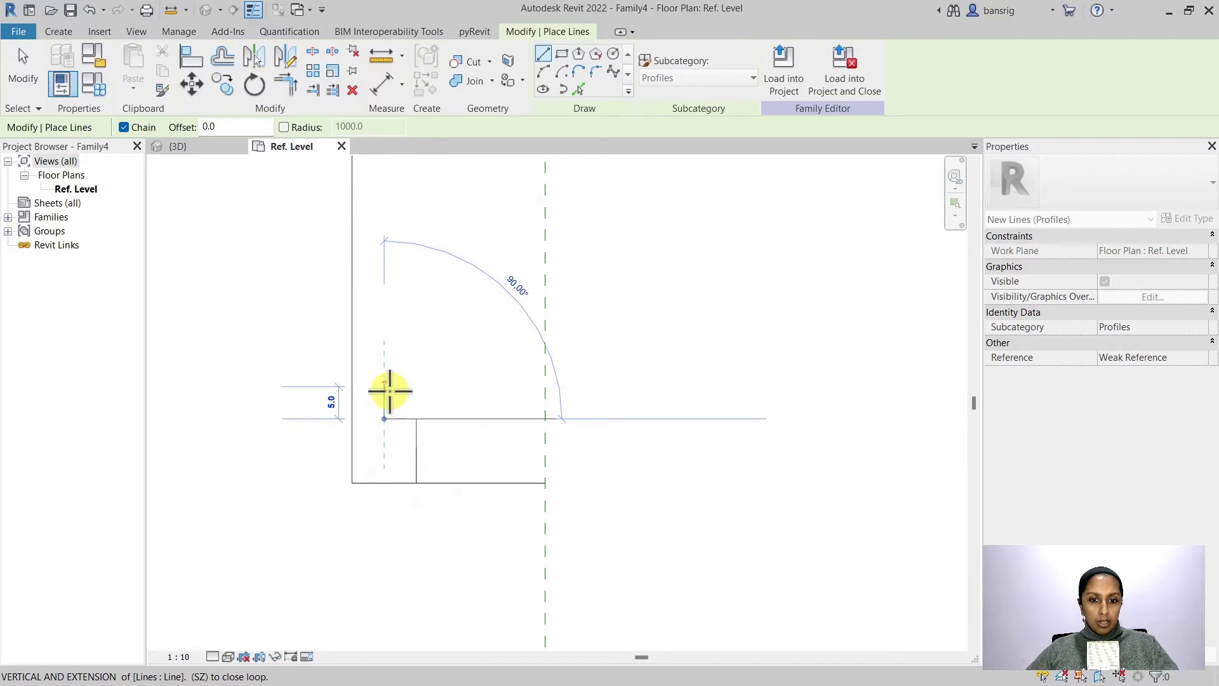
pyautogui.click(405, 387)
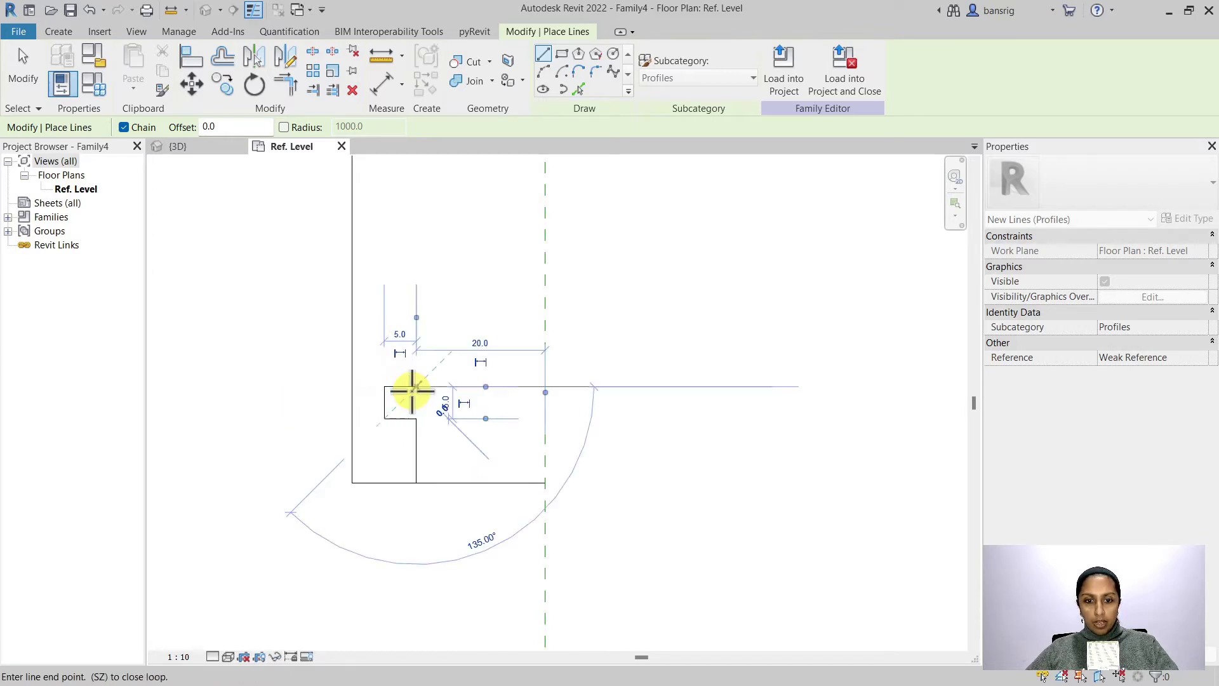
pyautogui.moveTo(409, 352); pyautogui.dragTo(400, 493, button='middle')
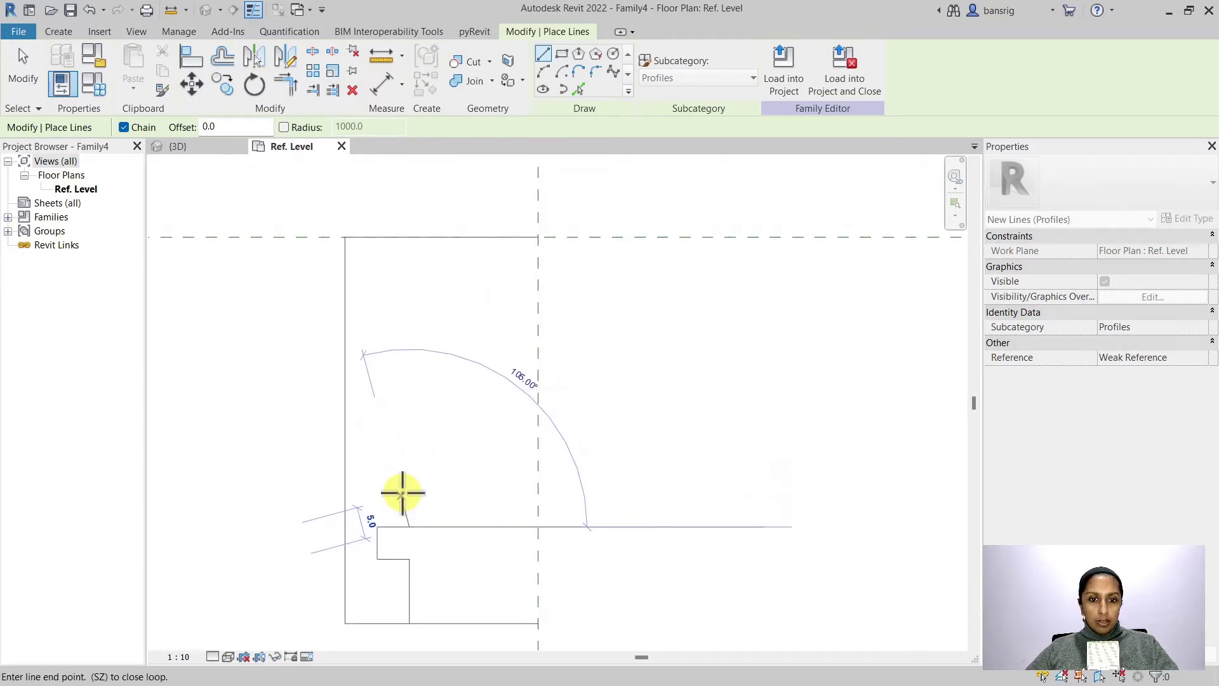
pyautogui.press('Escape')
pyautogui.press('Escape')
# Draw a Start-End-Radius arc from the notch corner up to the top-left corner.
pyautogui.click(409, 525)
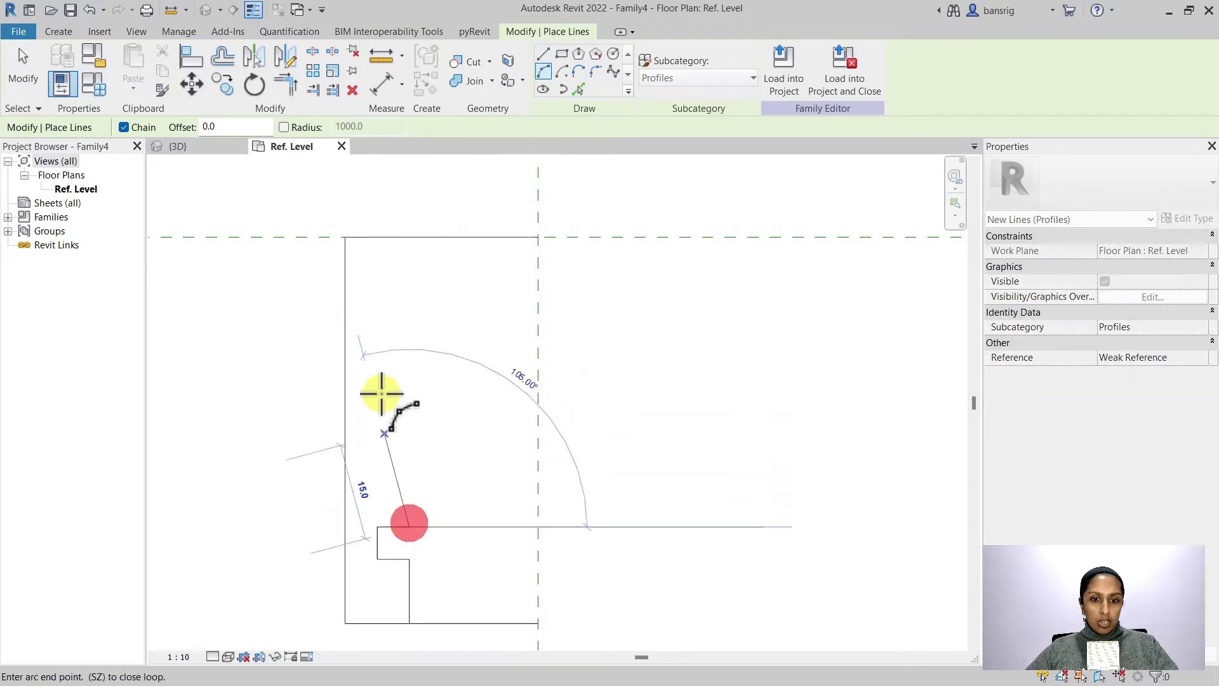
pyautogui.click(346, 238)
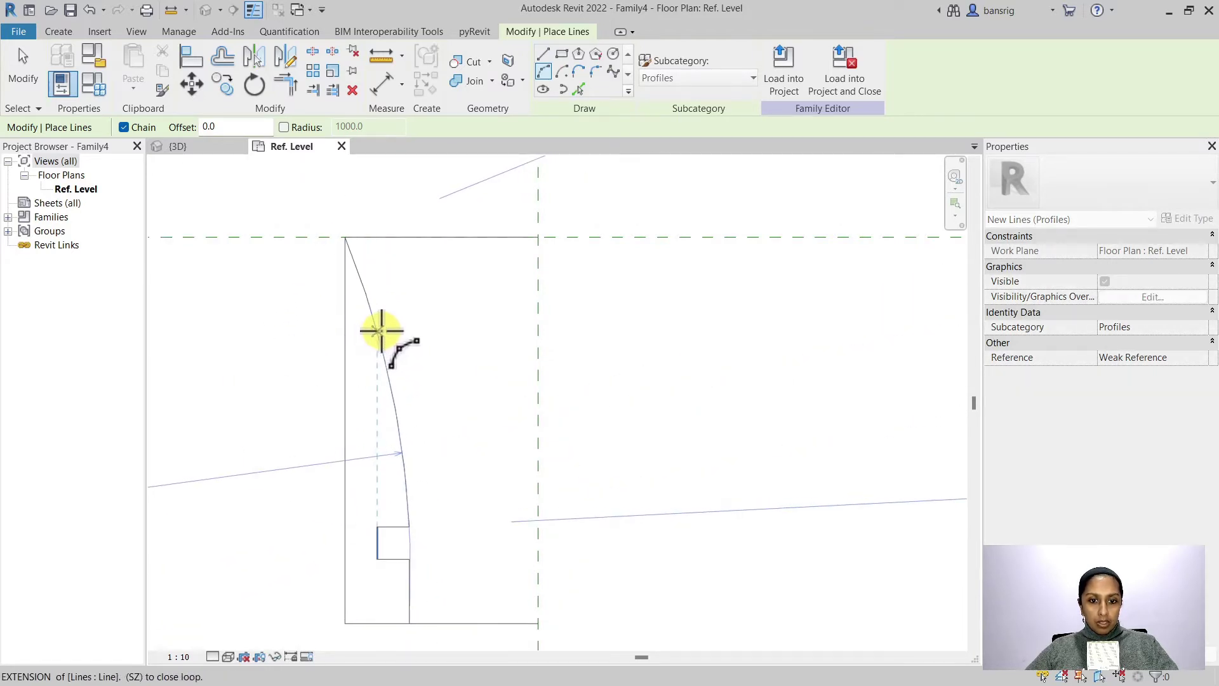
pyautogui.click(392, 335)
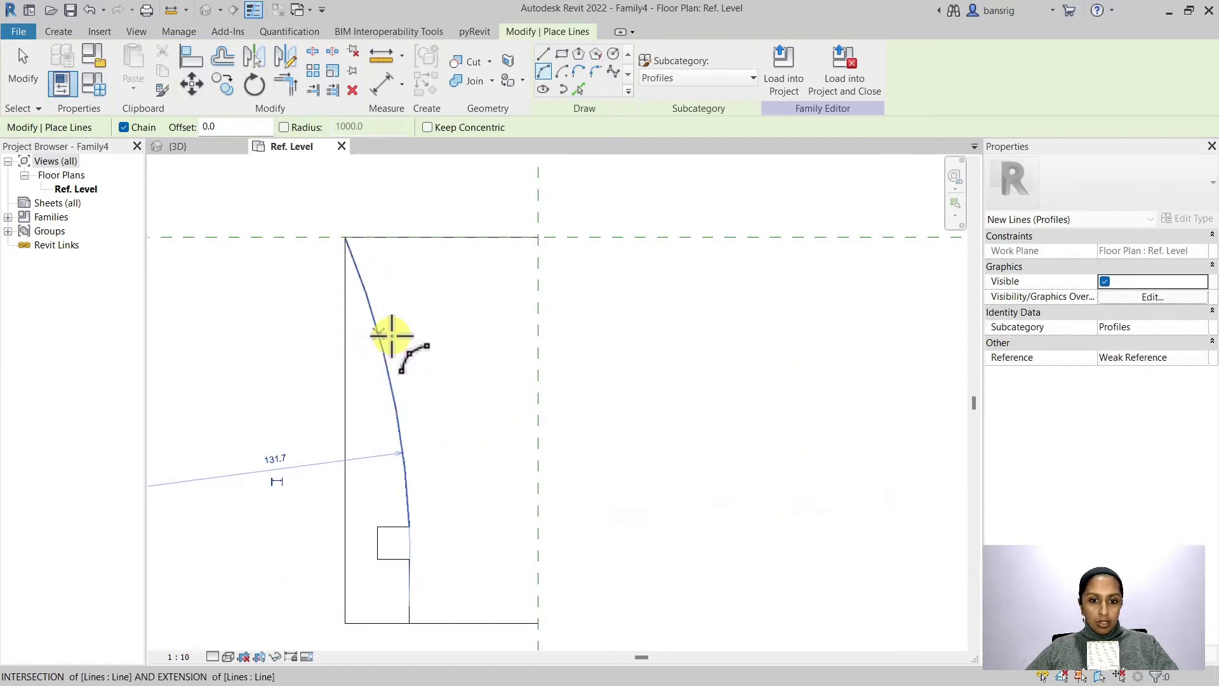
pyautogui.click(596, 71)
# Fillet the top-left corner between the top line and the curved edge.
pyautogui.click(372, 276)
pyautogui.click(367, 241)
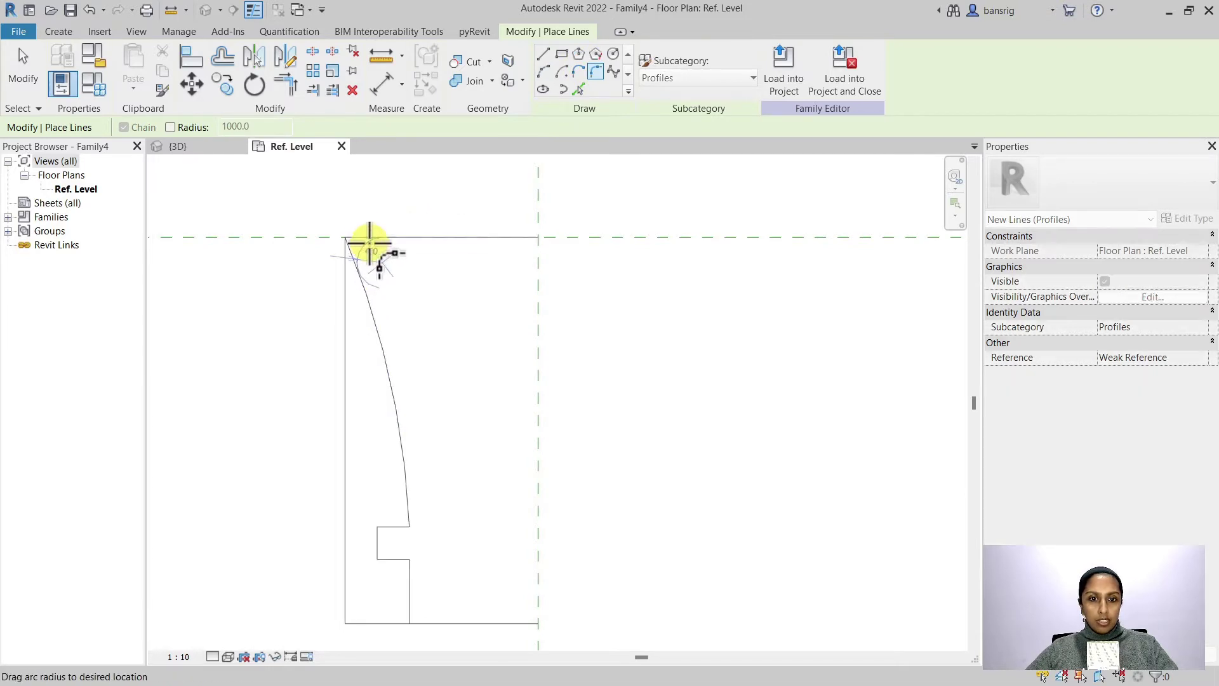
pyautogui.click(369, 249)
pyautogui.press('Escape')
pyautogui.press('Escape')
# Delete the straight left profile line and the short vertical notch line.
pyautogui.click(344, 373)
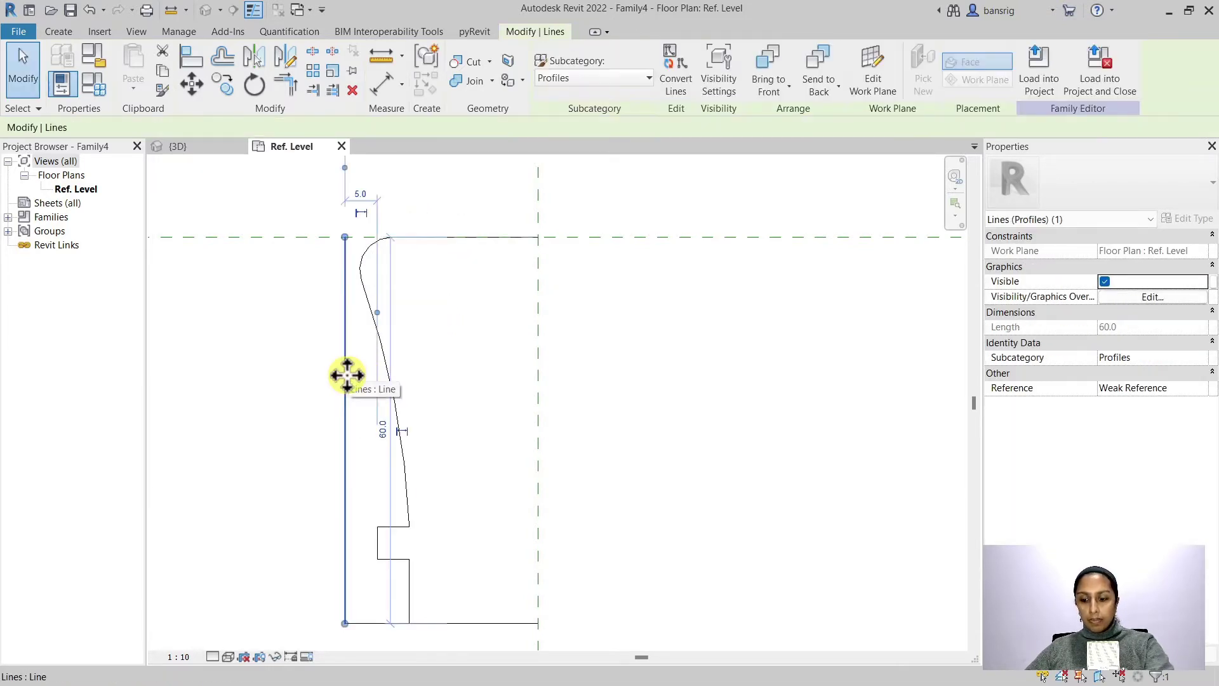
pyautogui.press('Delete')
pyautogui.scroll(3, 381, 591)
pyautogui.scroll(1, 380, 539)
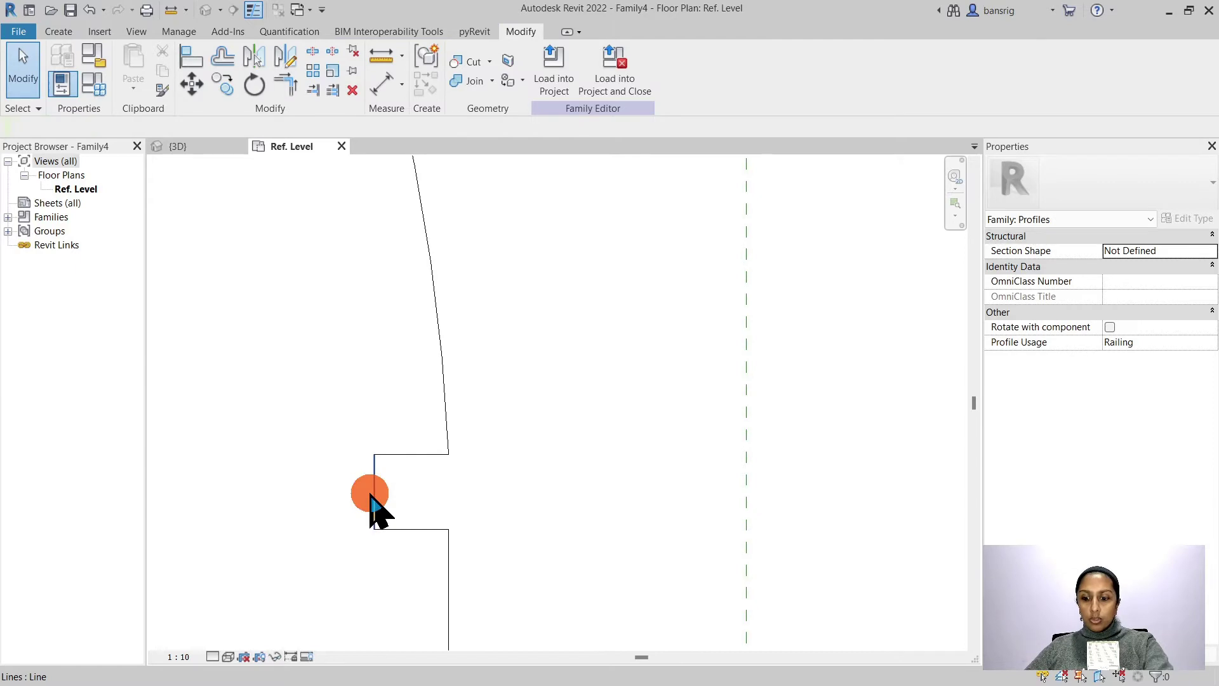
pyautogui.press('Delete')
# Draw a Start-End-Radius arc forming a semicircular notch.
pyautogui.click(59, 32)
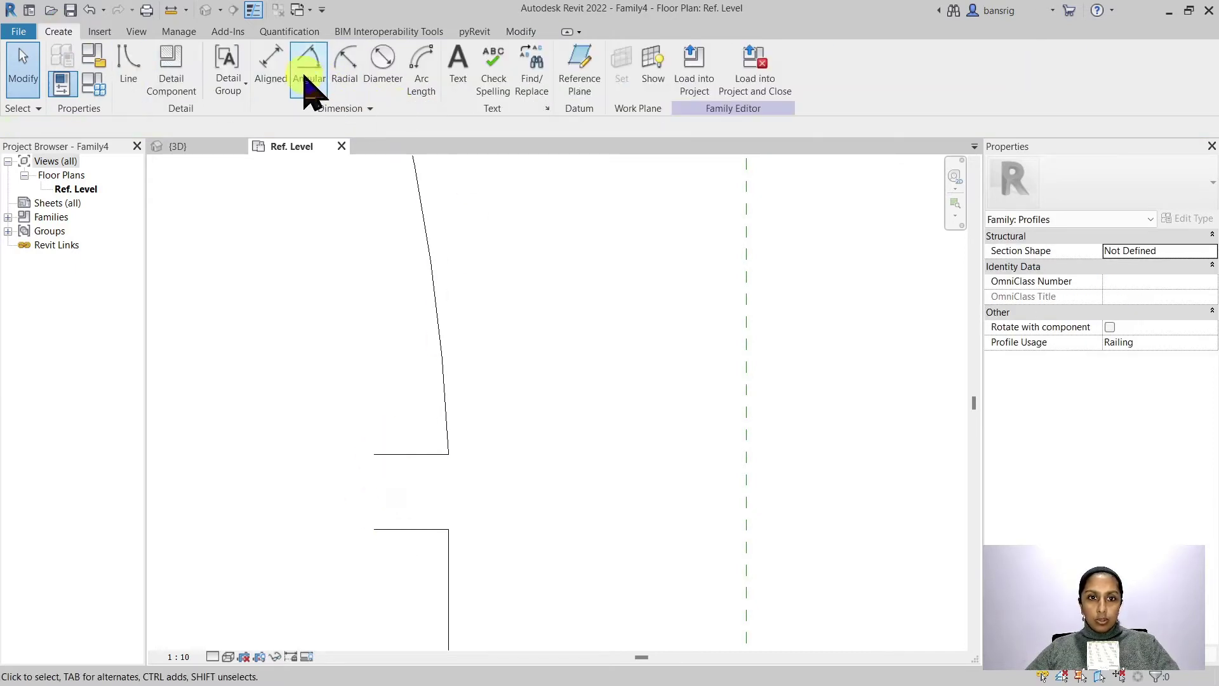
pyautogui.click(130, 69)
pyautogui.click(543, 71)
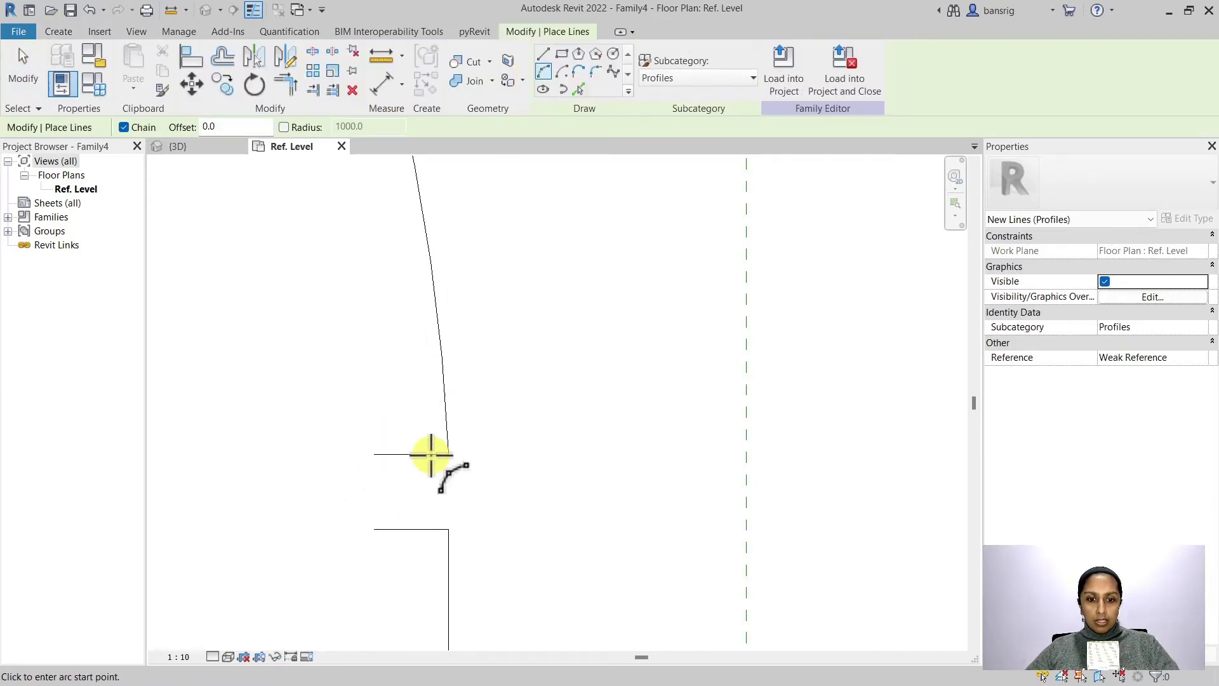
pyautogui.click(403, 529)
pyautogui.click(416, 454)
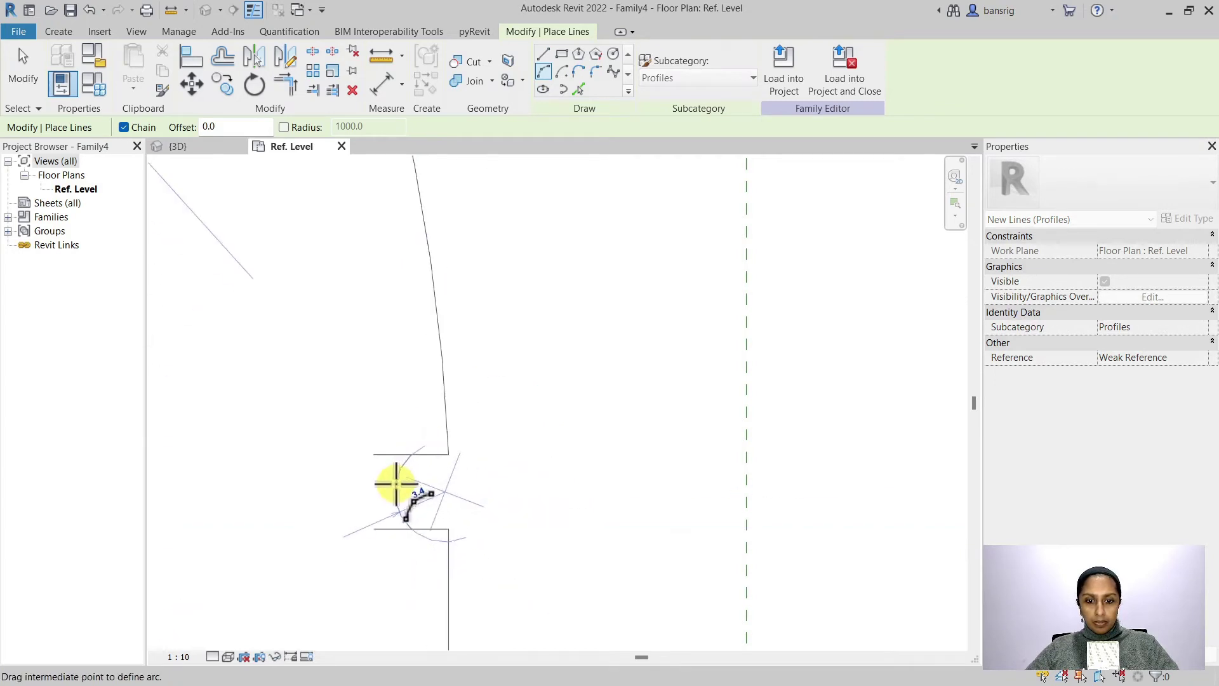
pyautogui.click(380, 482)
pyautogui.press('Escape')
pyautogui.press('Escape')
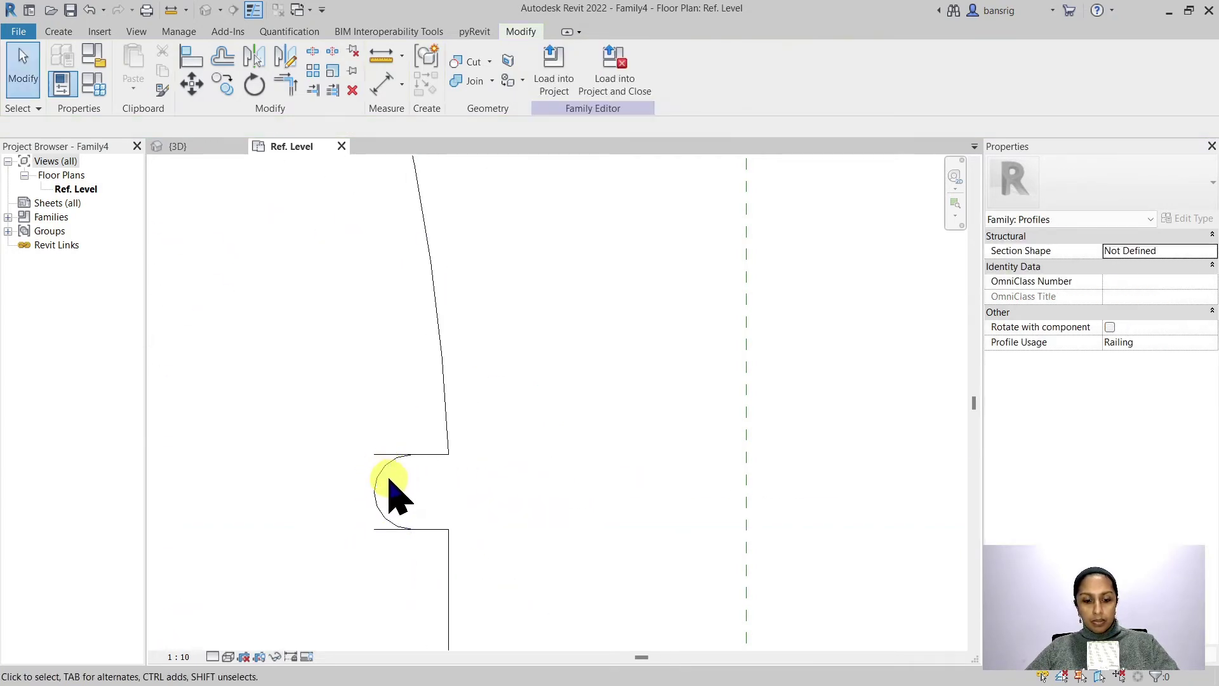
# Trim the notch arc and lower line to clean corners with Trim/Extend (TR).
pyautogui.press('t')
pyautogui.press('r')
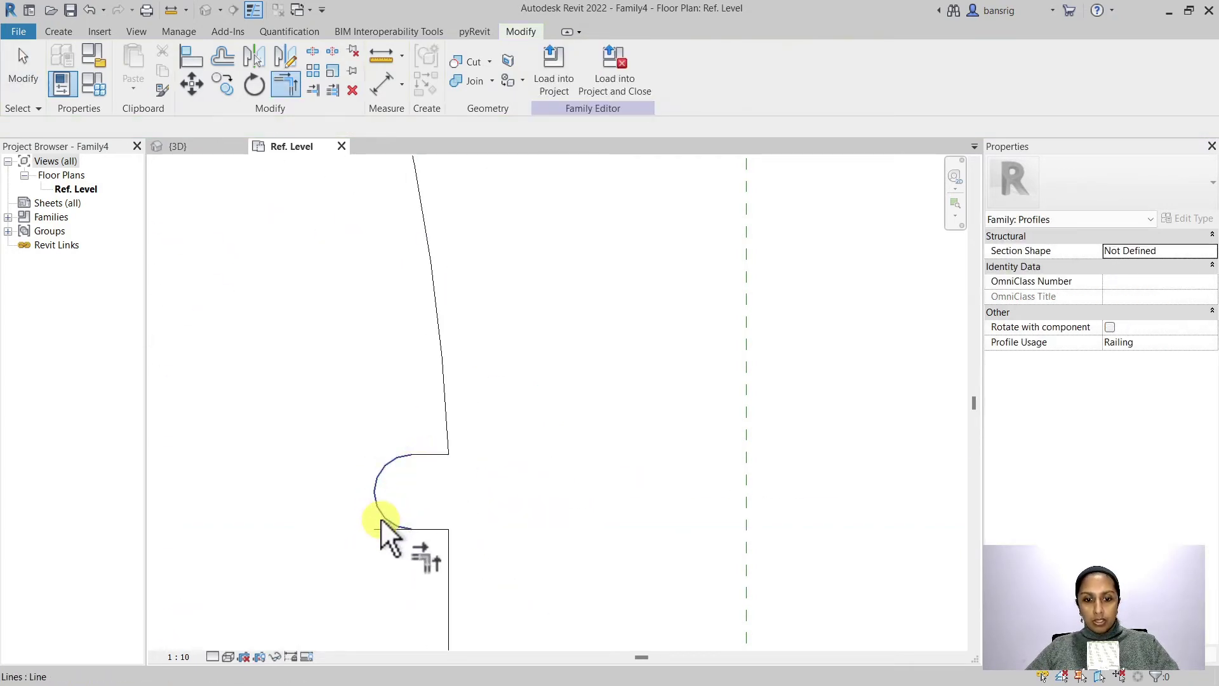
pyautogui.click(379, 516)
pyautogui.click(422, 529)
pyautogui.scroll(-4, 495, 450)
pyautogui.press('Escape')
pyautogui.press('Escape')
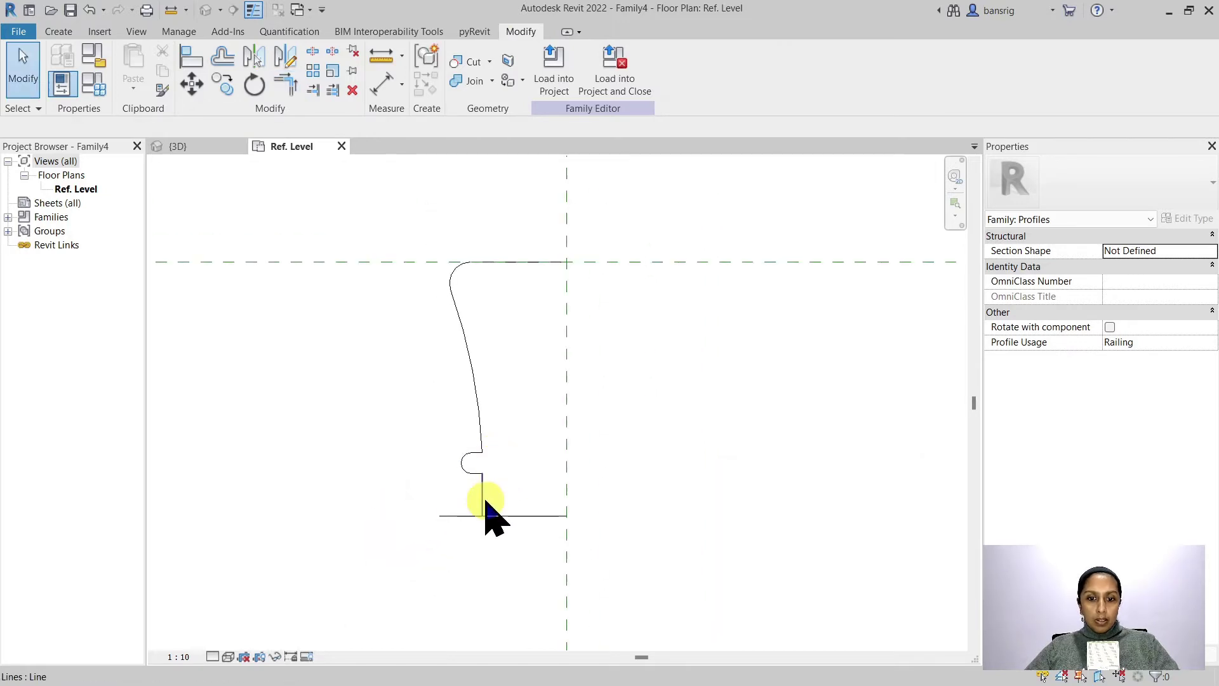
pyautogui.press('t')
pyautogui.press('r')
pyautogui.click(483, 498)
pyautogui.click(517, 516)
pyautogui.press('Escape')
pyautogui.press('Escape')
pyautogui.scroll(-2, 401, 590)
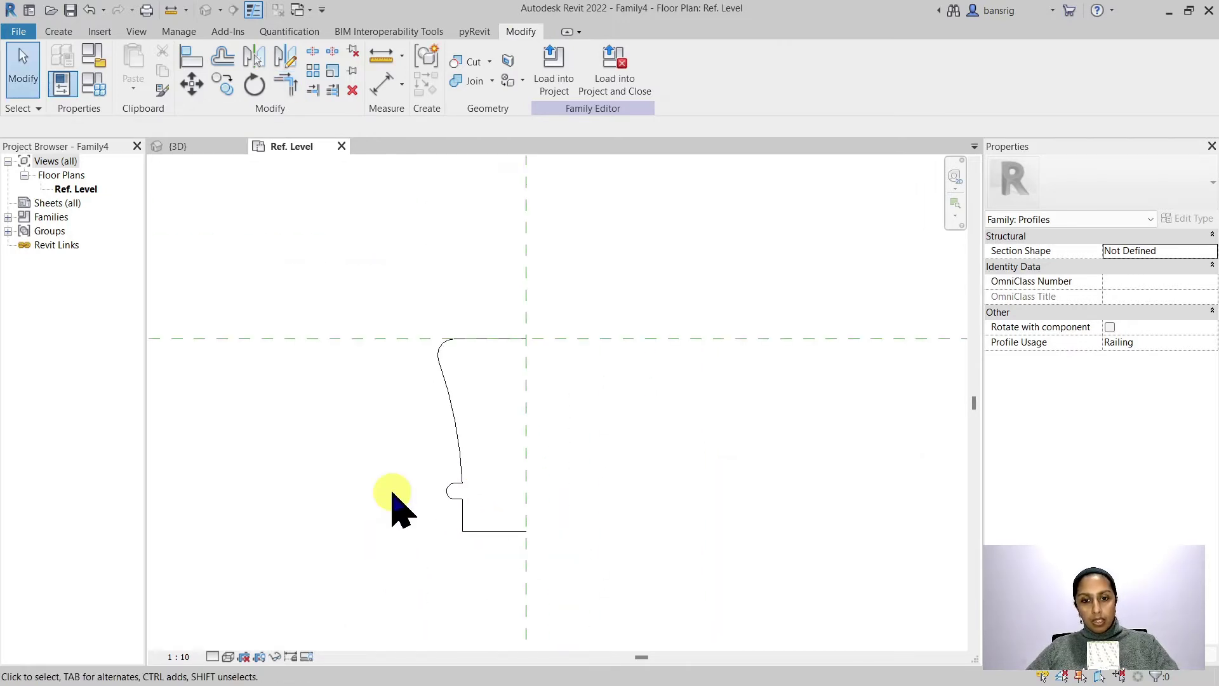
# Mirror all the profile lines across the vertical centre reference plane.
pyautogui.moveTo(383, 280); pyautogui.dragTo(610, 587)
pyautogui.press('m')
pyautogui.press('m')
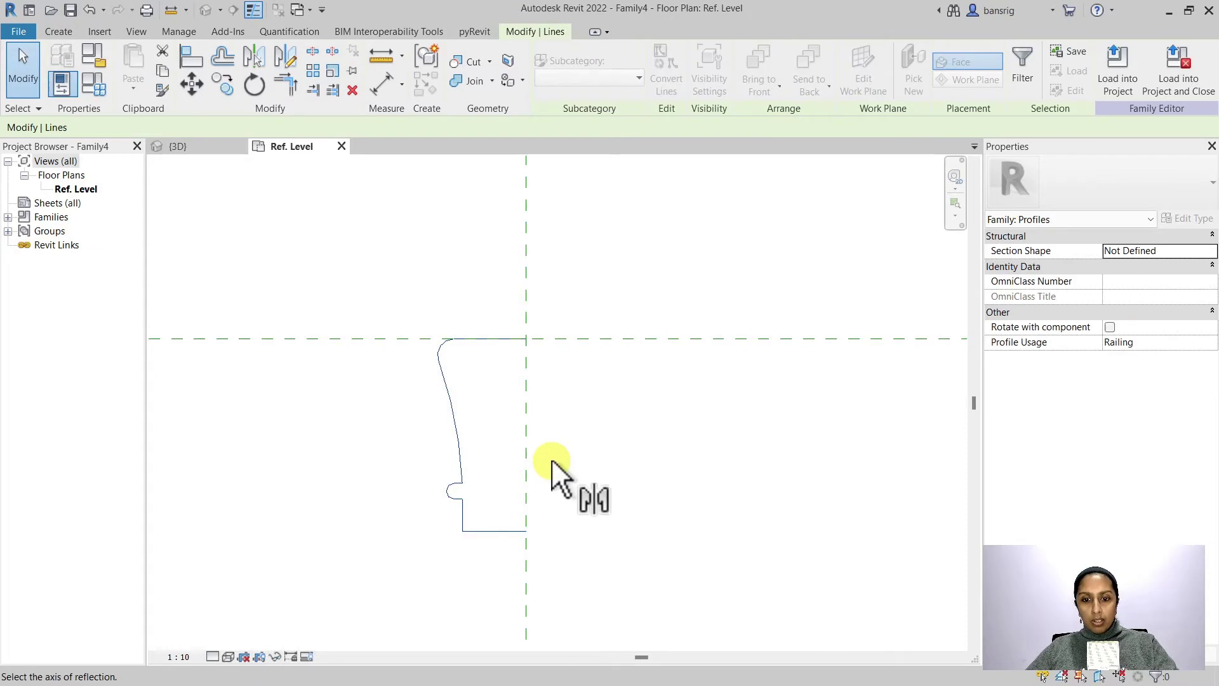
pyautogui.click(525, 438)
pyautogui.press('Escape')
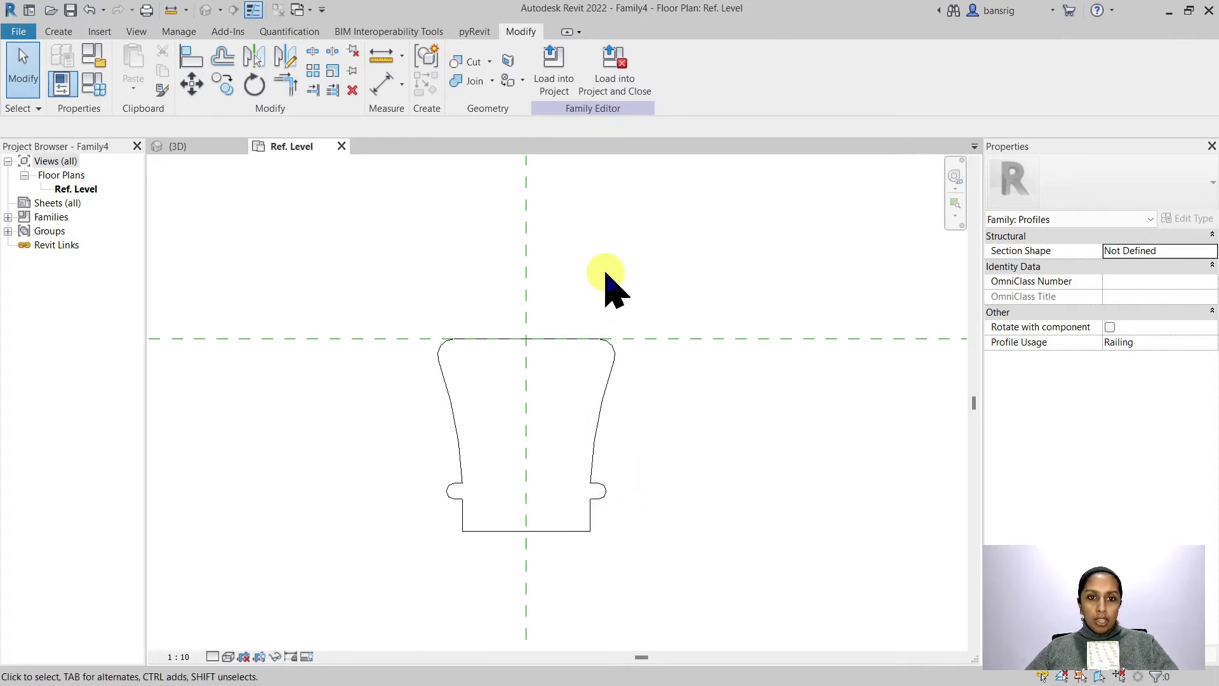
pyautogui.press('t')
pyautogui.press('r')
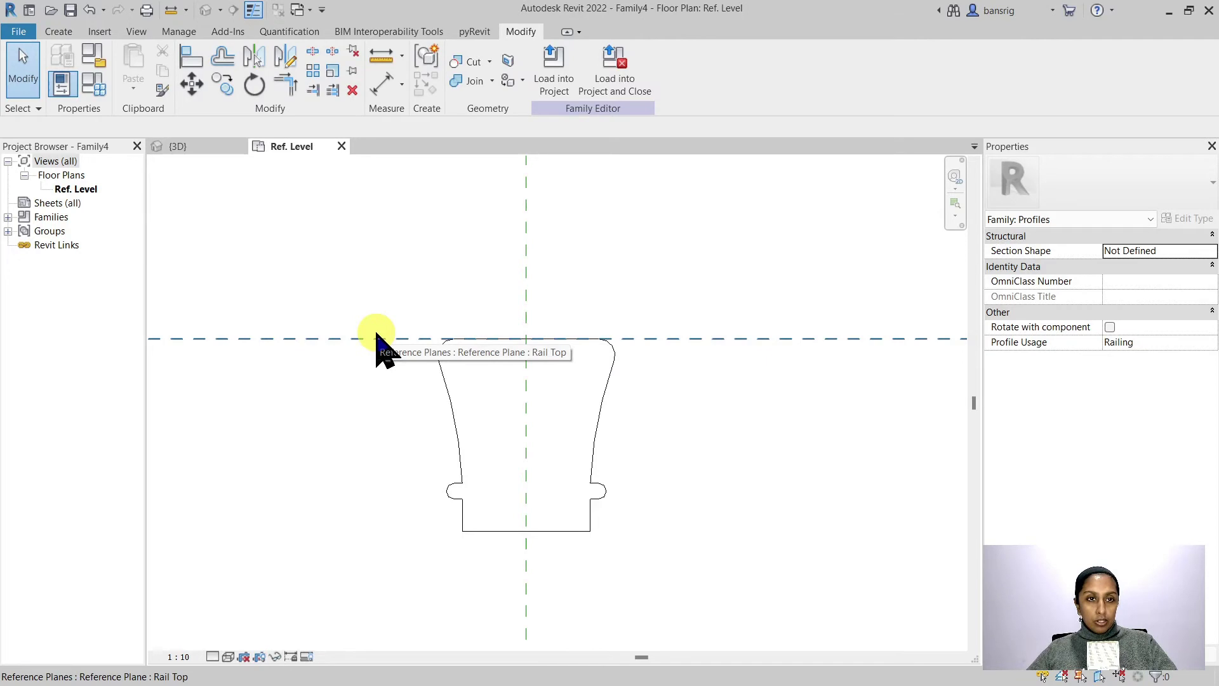
# Save the family to the Desktop as Profile_Custom Rail and load it into Project2.
pyautogui.click(70, 9)
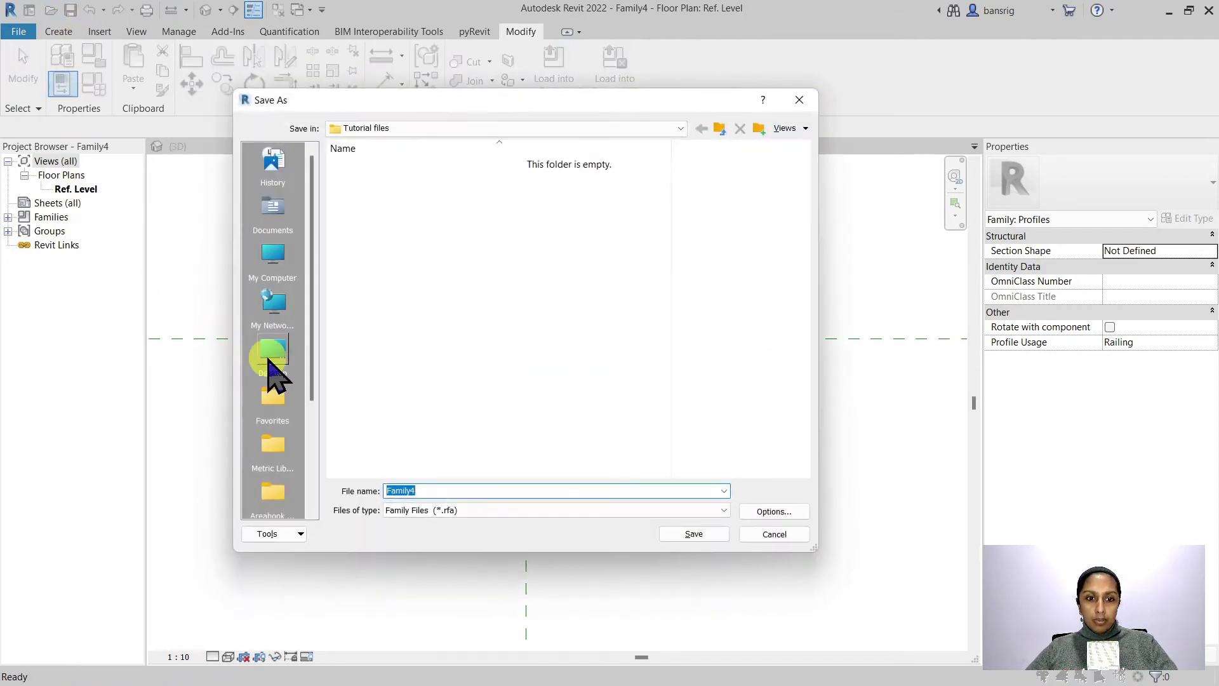
pyautogui.click(272, 355)
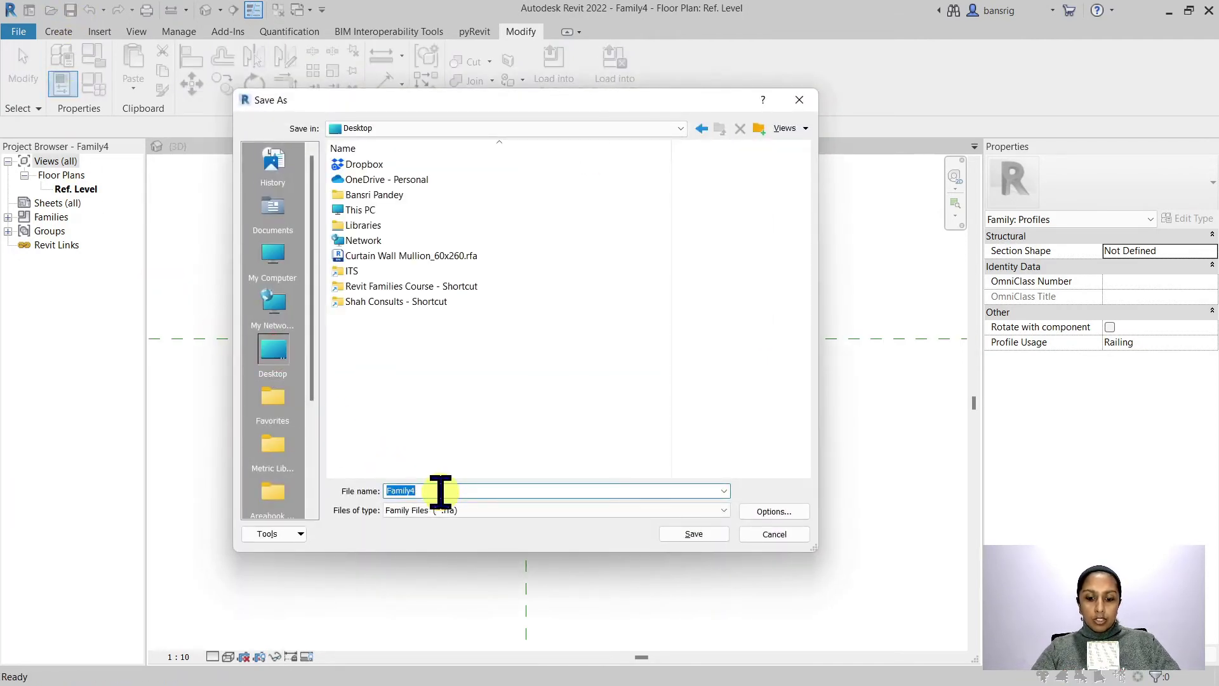
pyautogui.write('Profi')
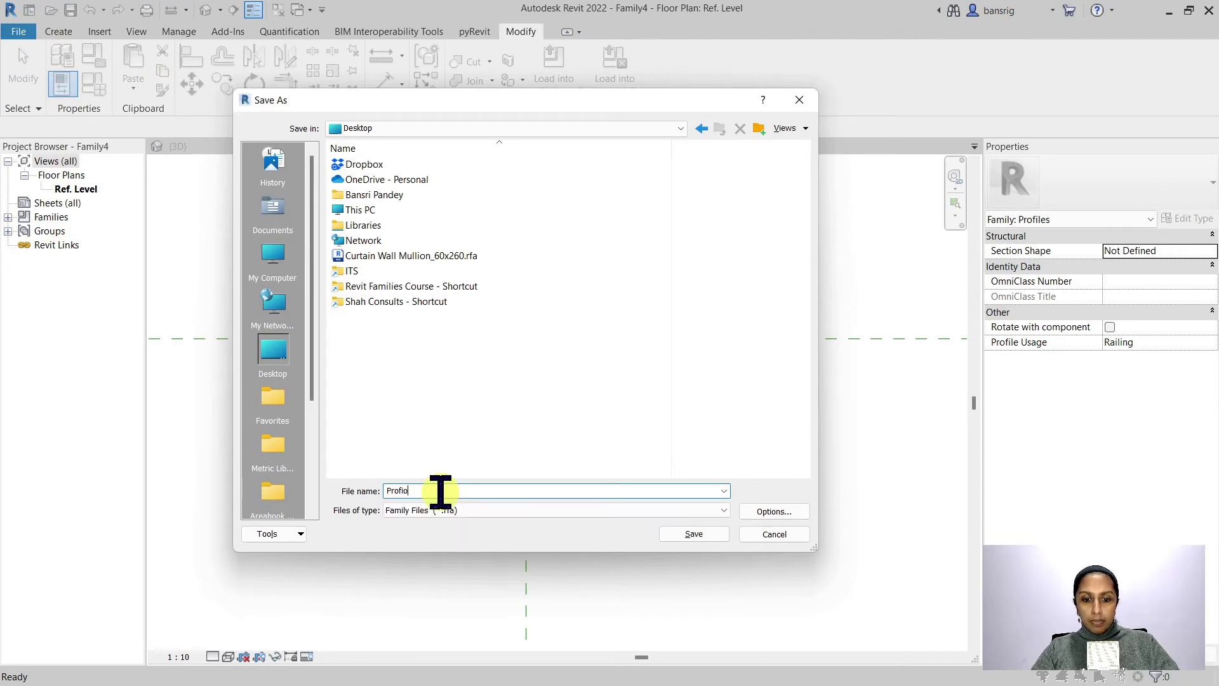
pyautogui.write('le_Custom Rail')
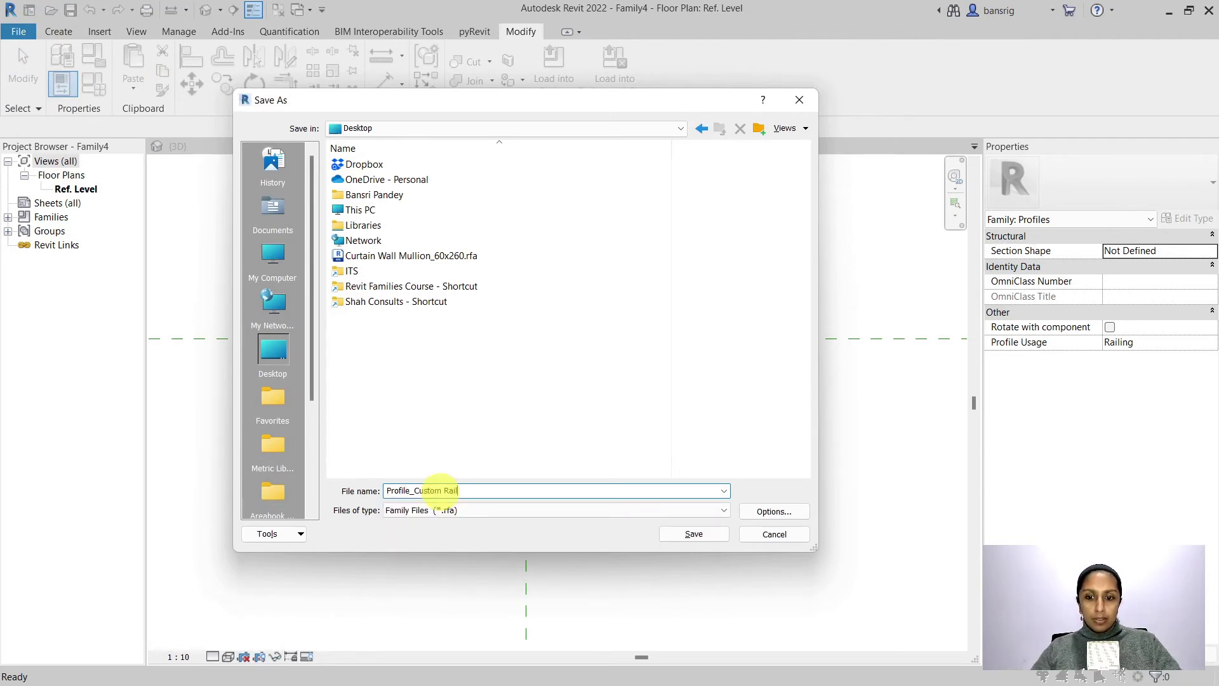
pyautogui.click(694, 534)
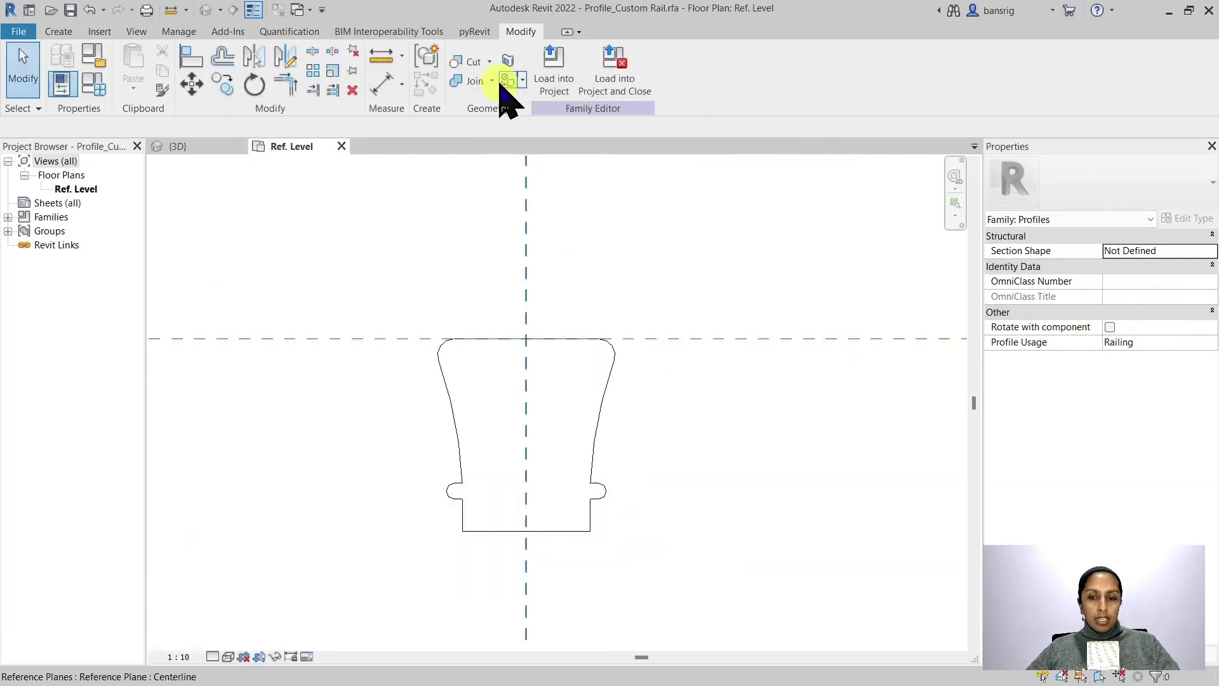
pyautogui.click(555, 70)
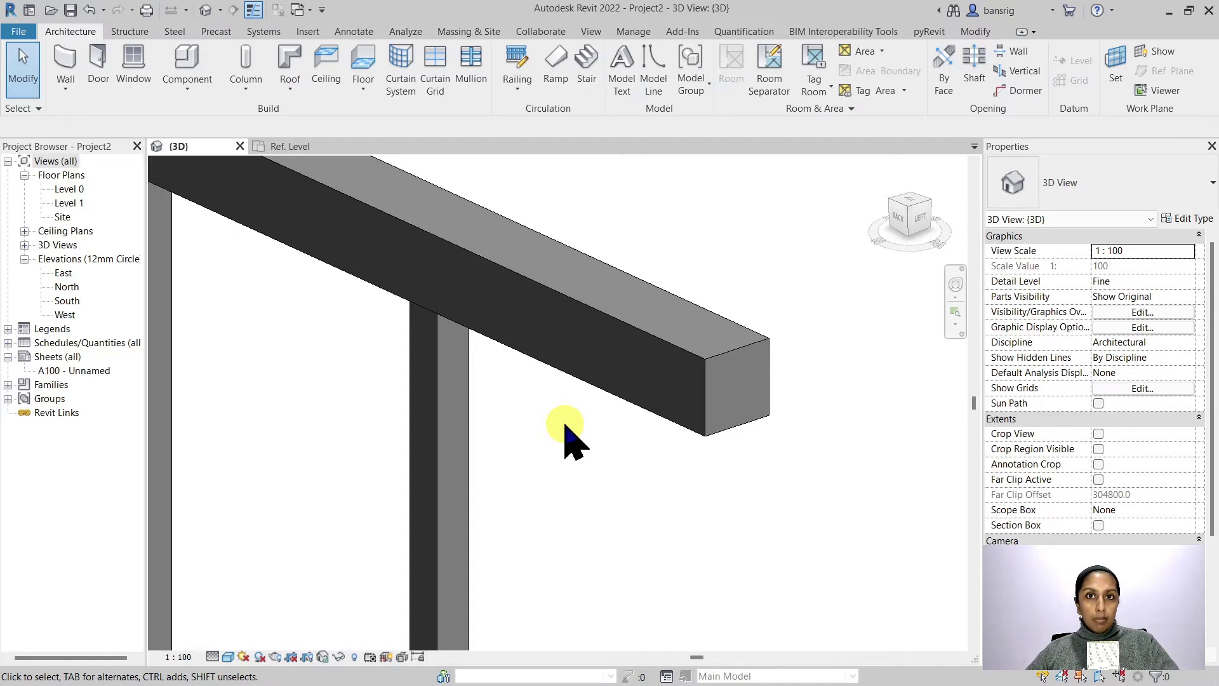
# Duplicate the railing's top rail type as a new type named Custom.
pyautogui.click(716, 435)
pyautogui.click(1193, 217)
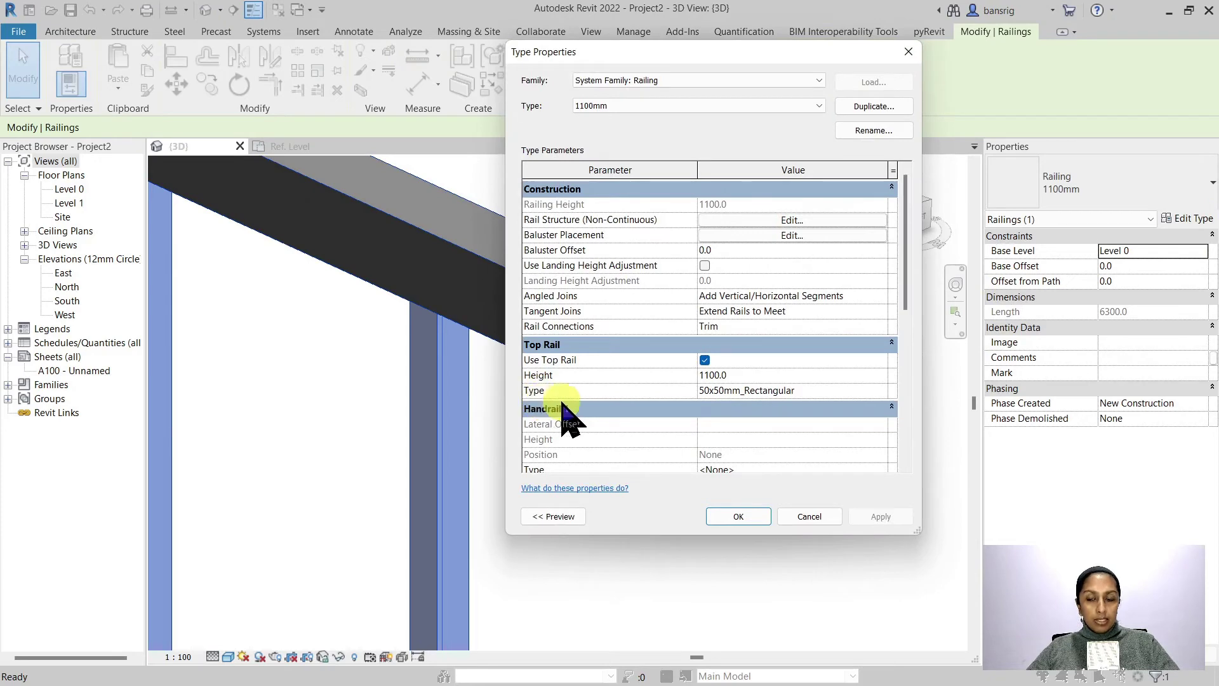
pyautogui.click(831, 390)
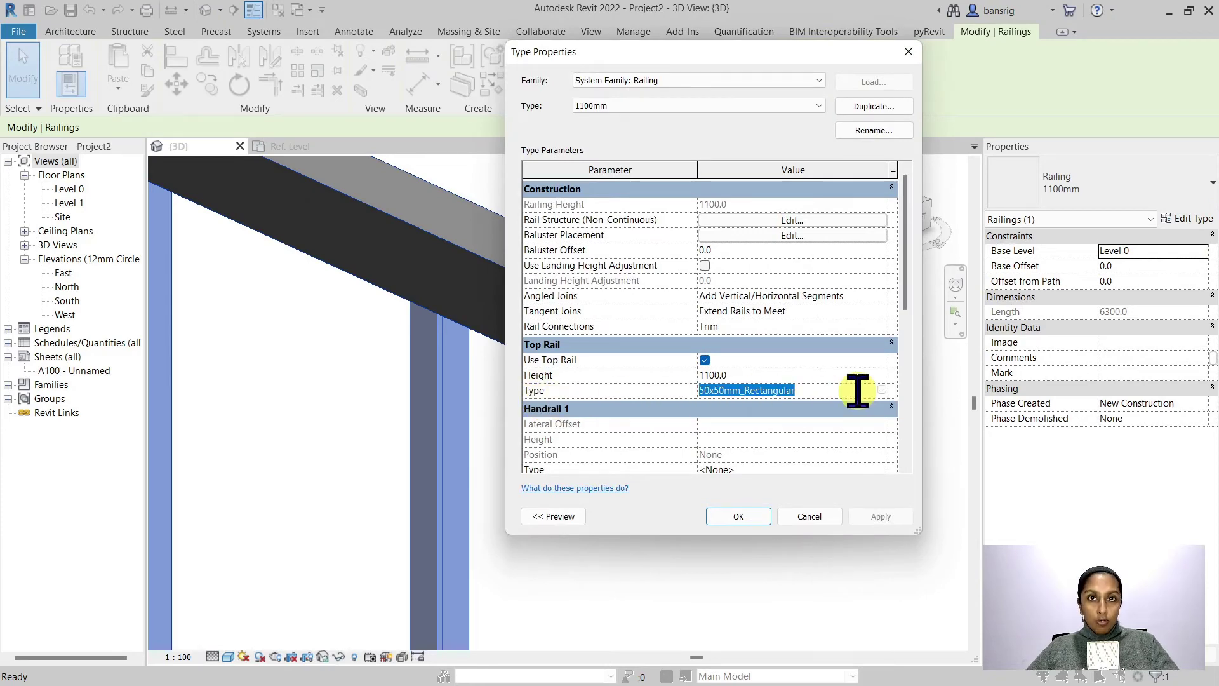
pyautogui.click(877, 389)
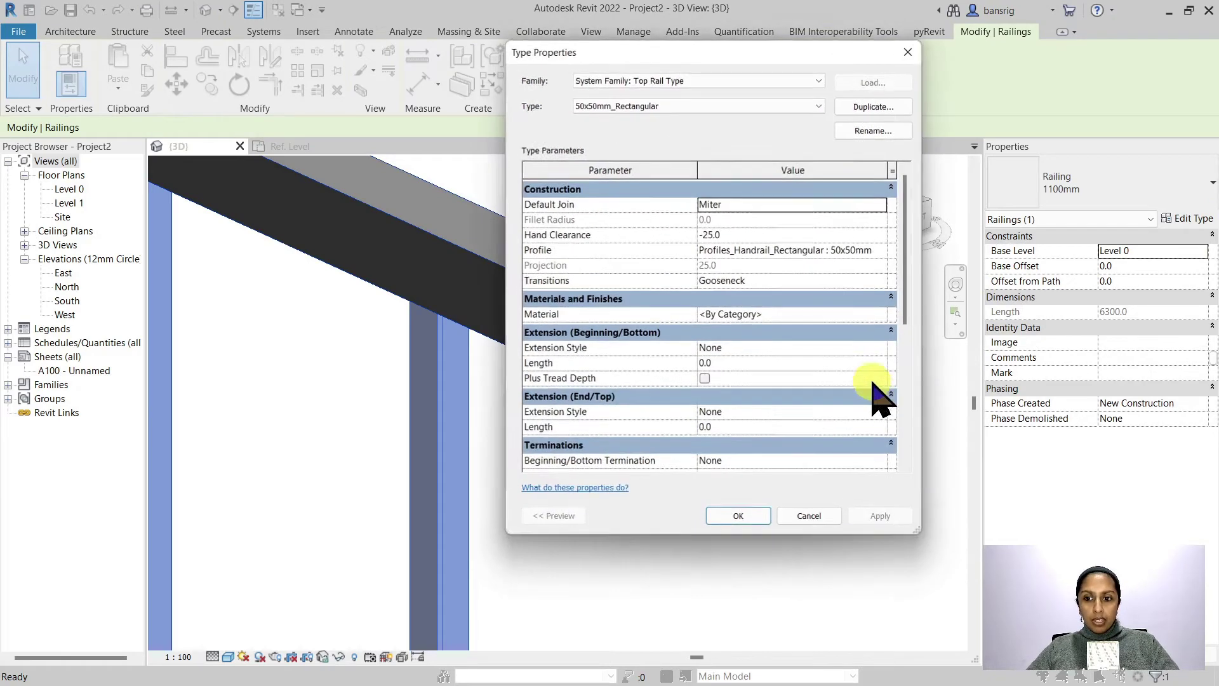
pyautogui.click(870, 106)
pyautogui.write('Custom')
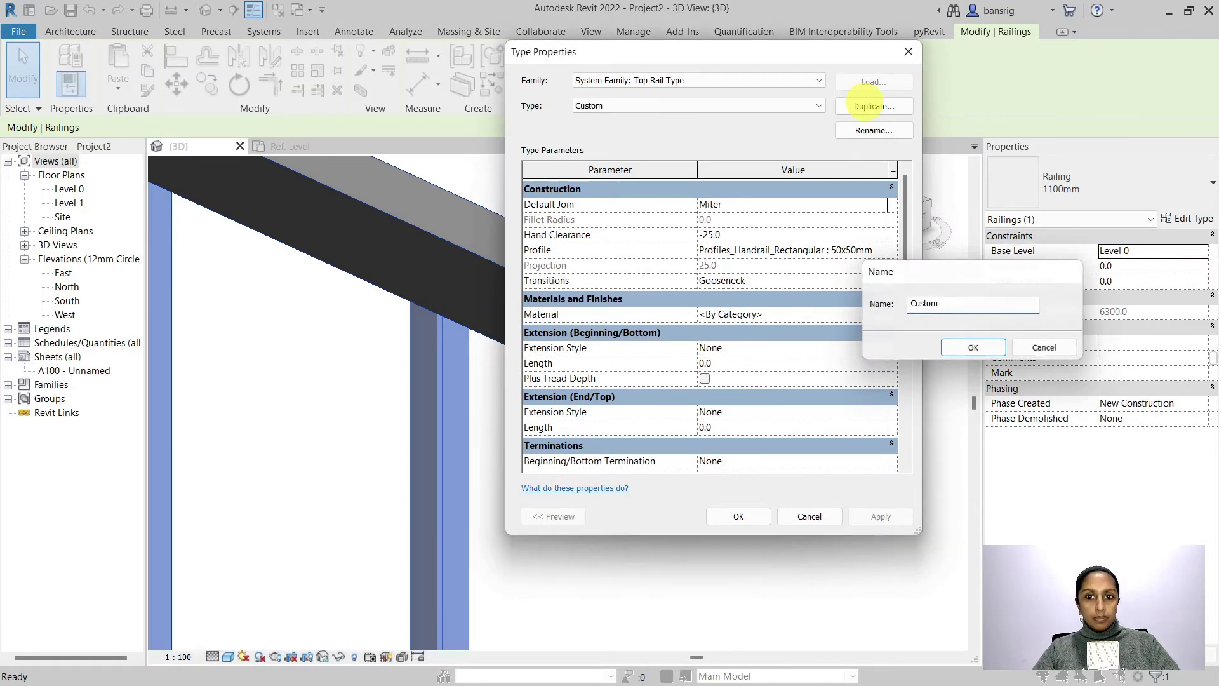
pyautogui.press('Return')
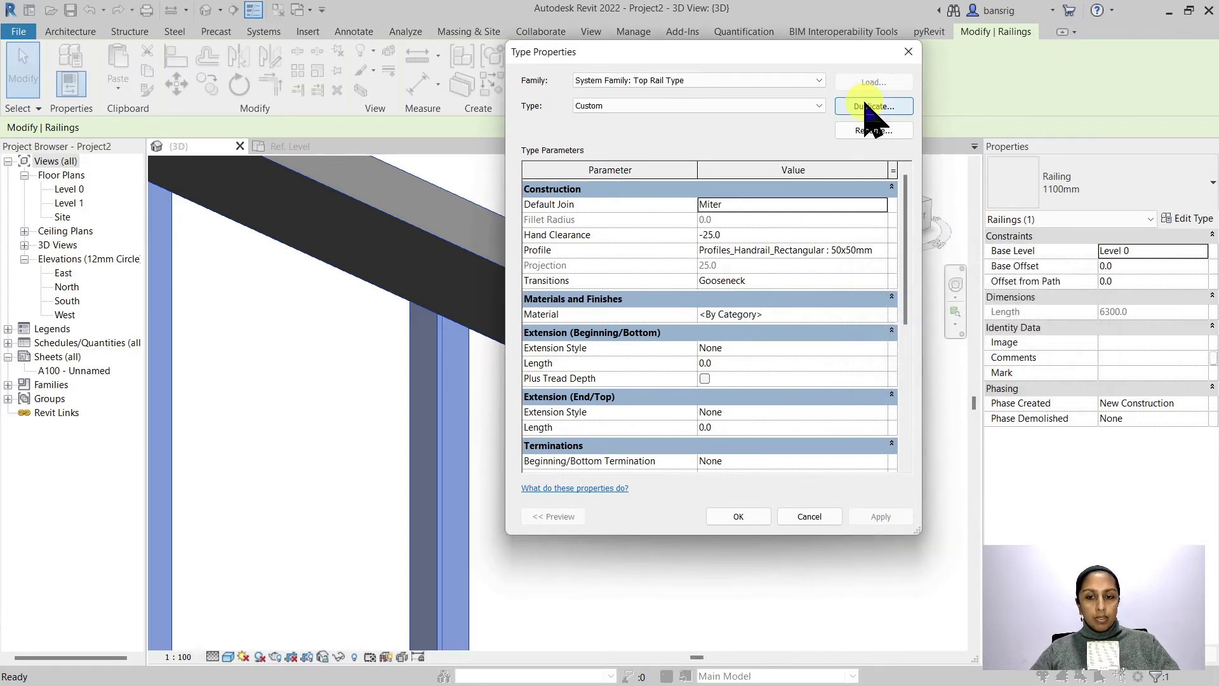
# Set the Custom top rail's profile to Profile_Custom Rail and apply it to the railing.
pyautogui.click(758, 255)
pyautogui.click(881, 250)
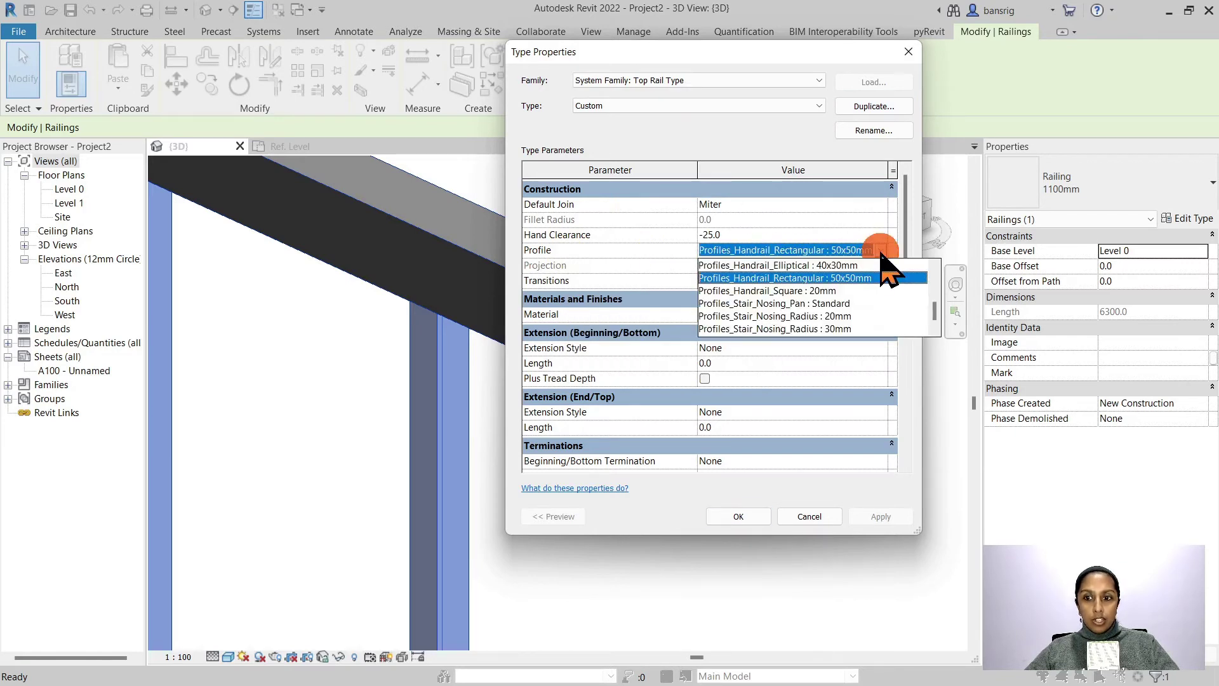
pyautogui.scroll(3, 814, 335)
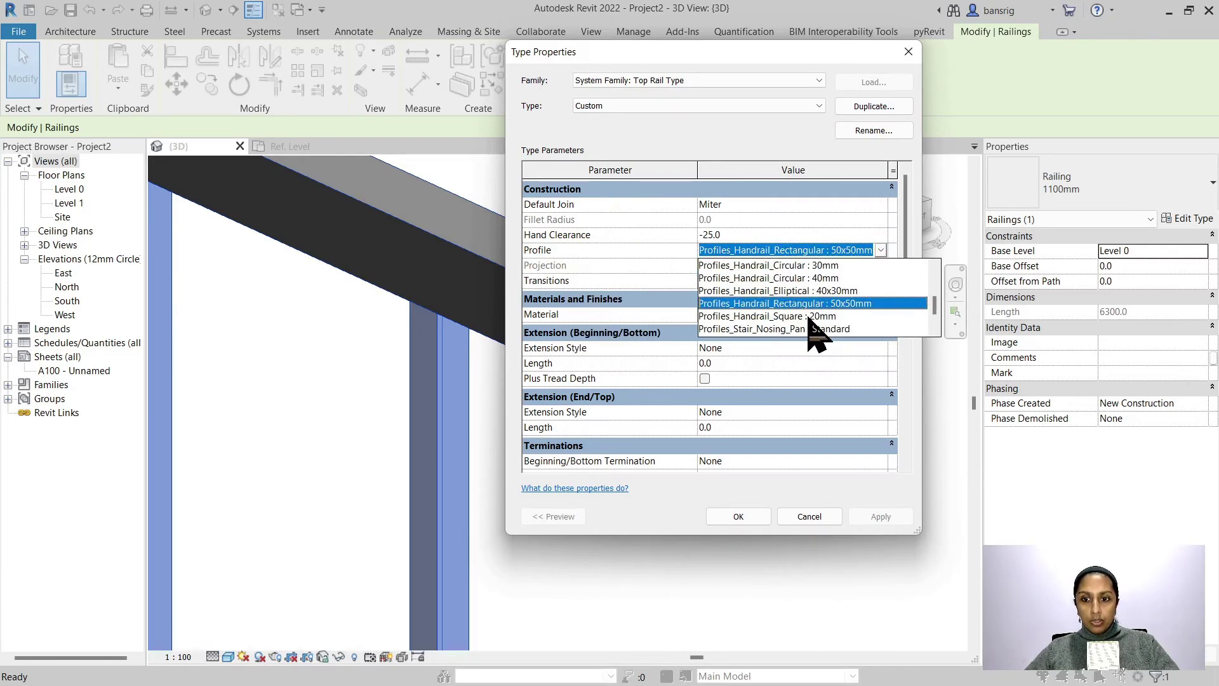
pyautogui.scroll(1, 815, 334)
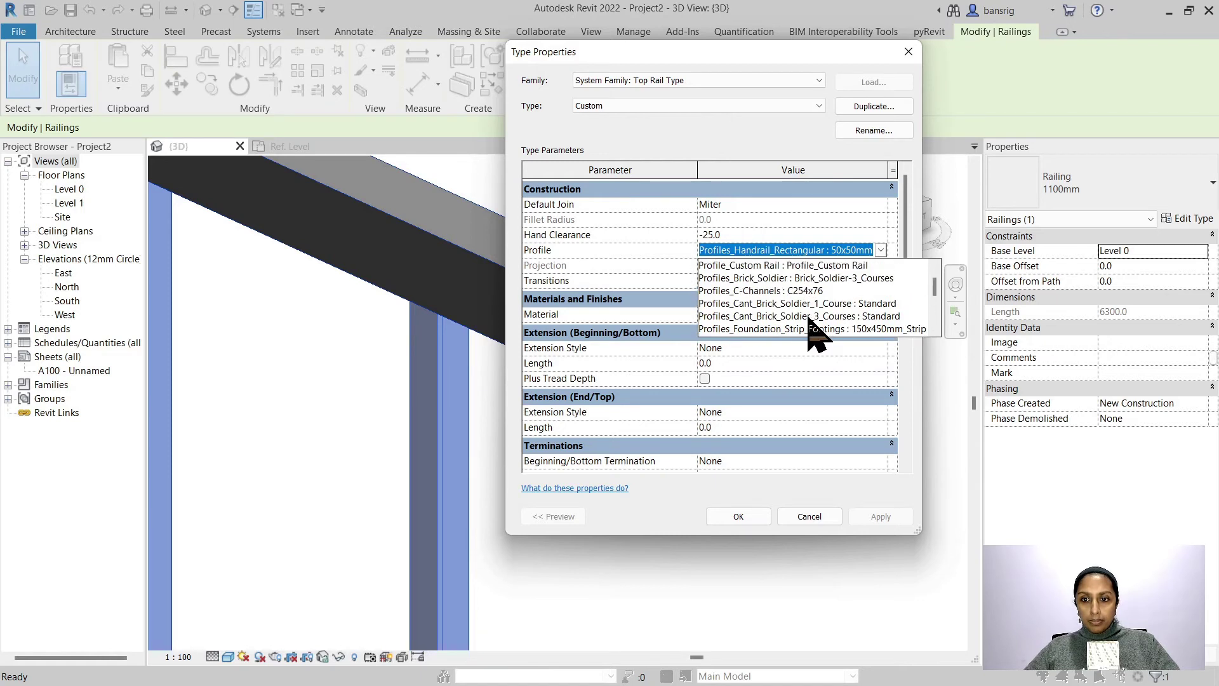
pyautogui.scroll(1, 814, 335)
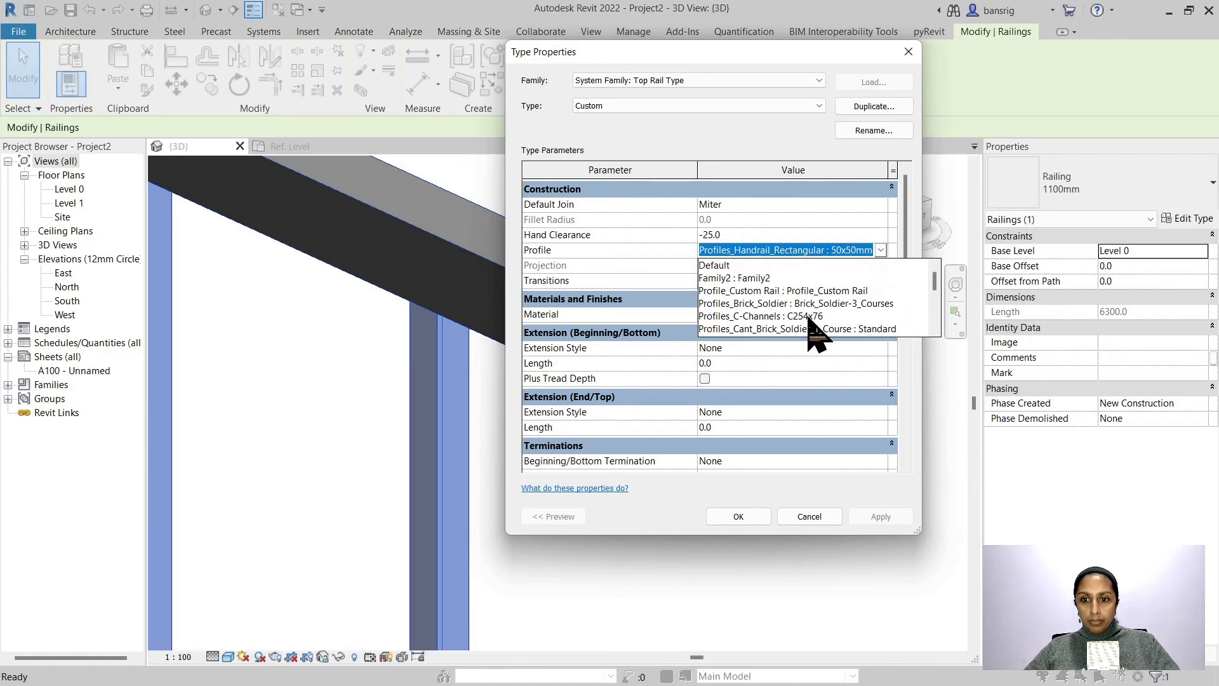
pyautogui.click(761, 291)
pyautogui.click(738, 527)
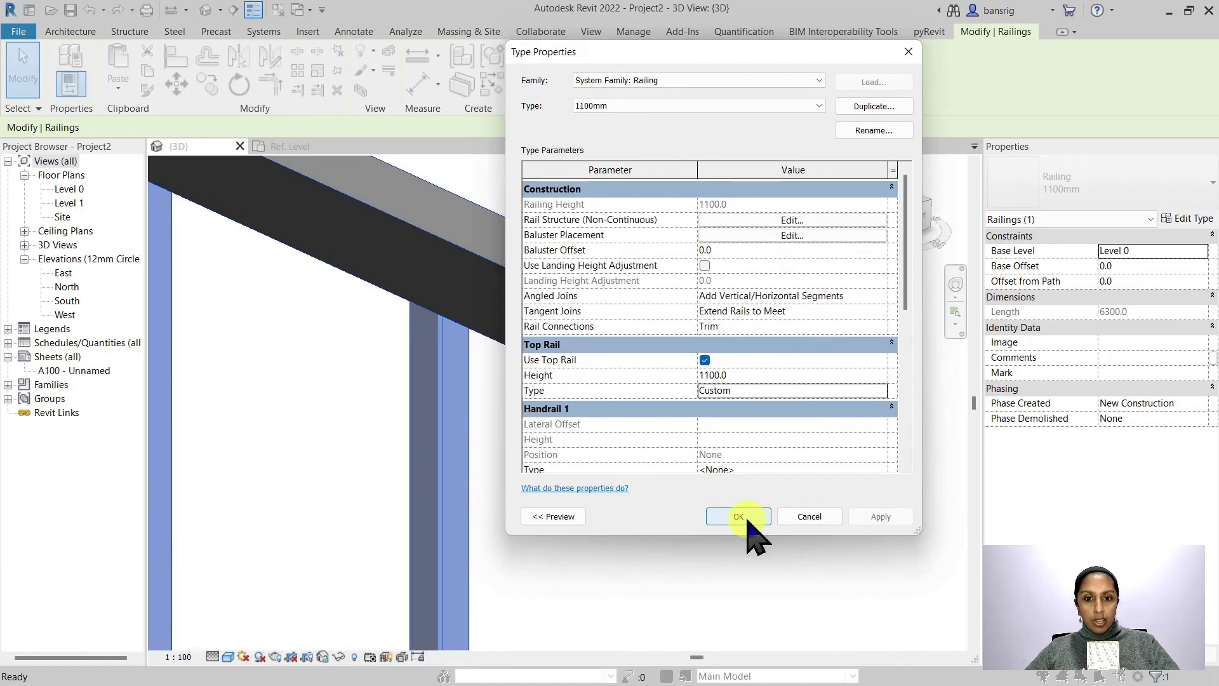
pyautogui.click(738, 516)
pyautogui.click(728, 540)
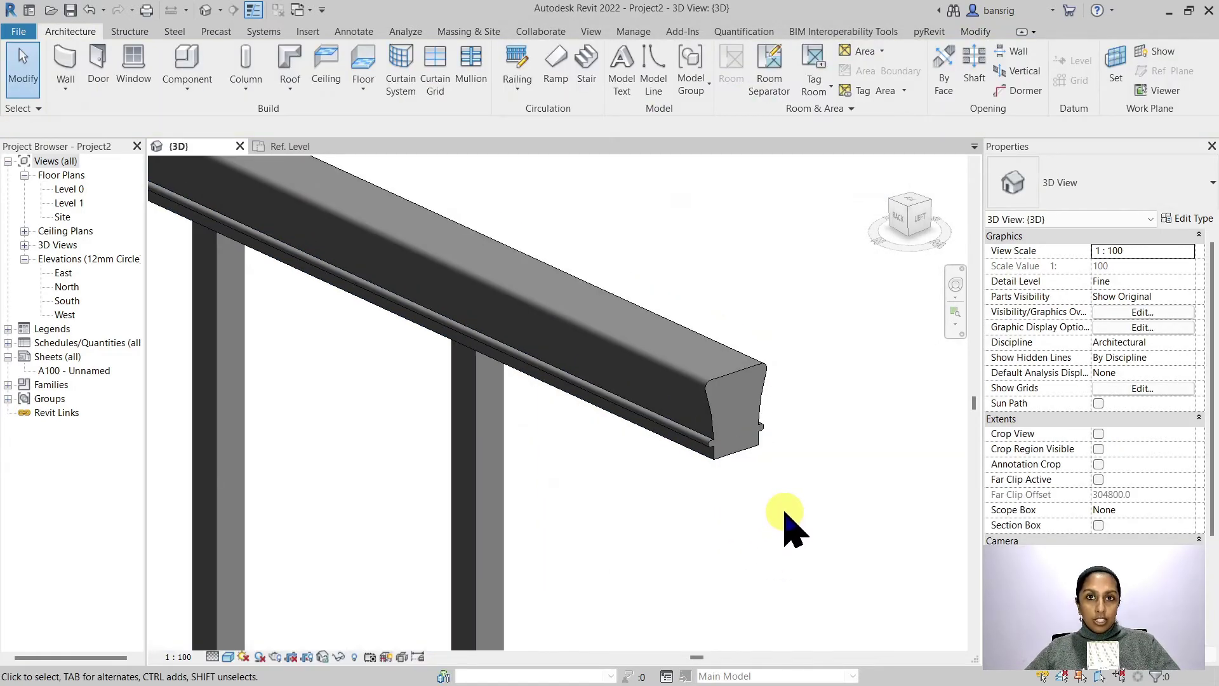
pyautogui.scroll(-10, 787, 527)
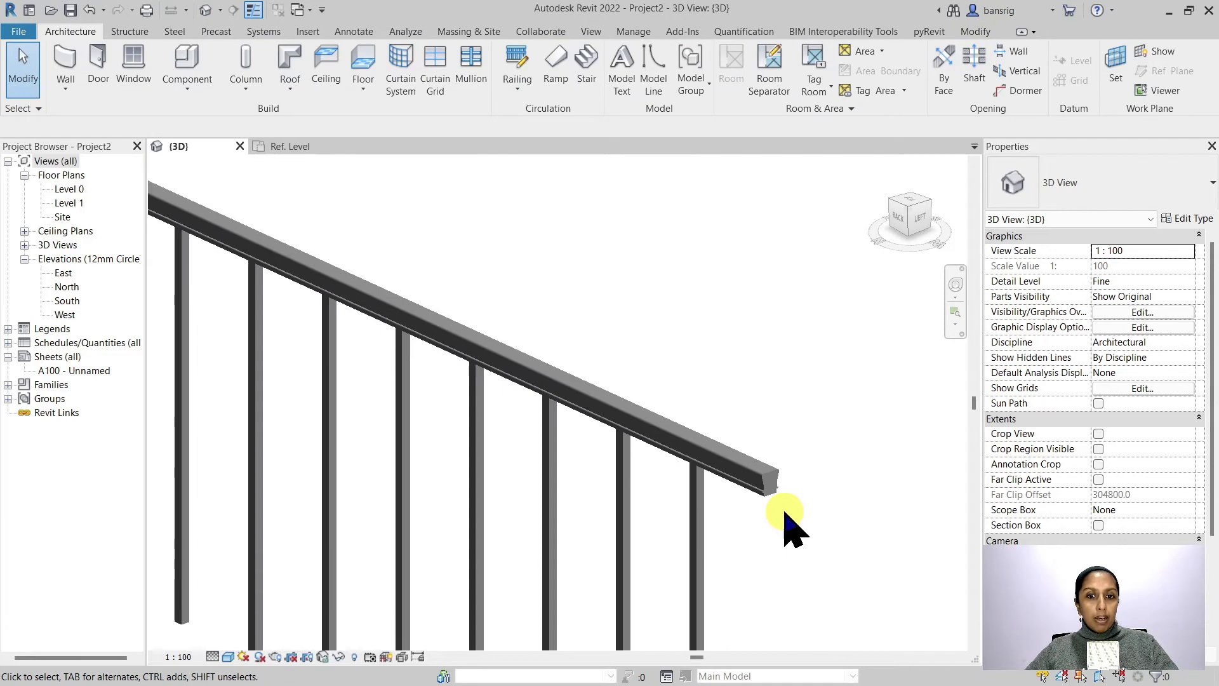